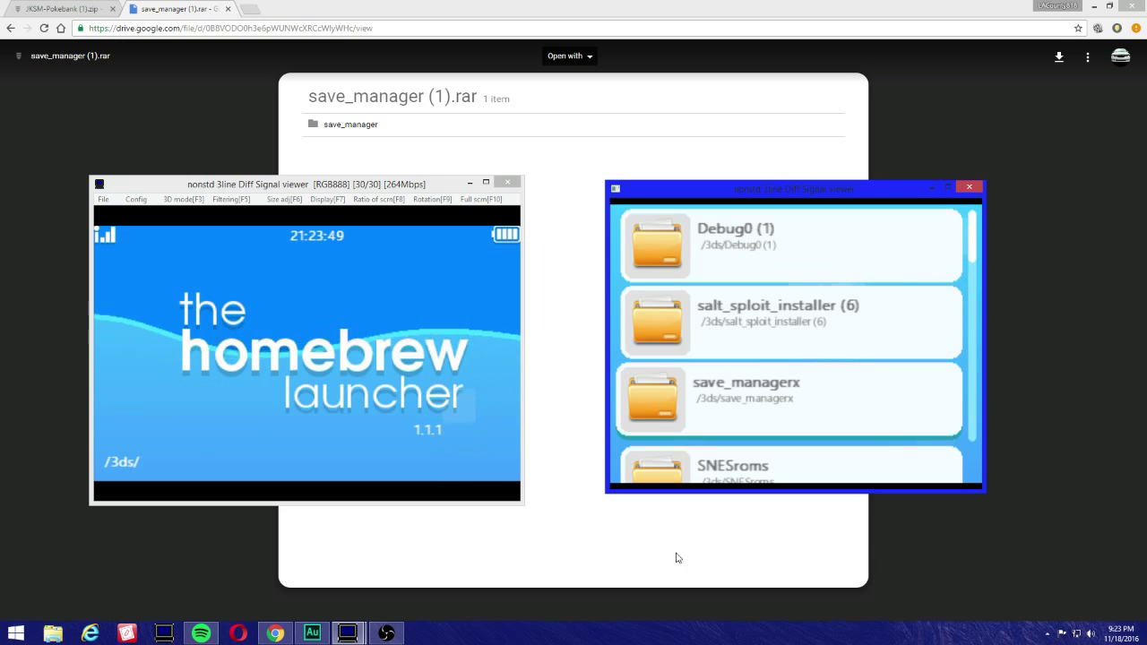
View the JKSM-Pokebank (1).zip and save_manager (1).rar download pages in the browser
left_click(89, 384)
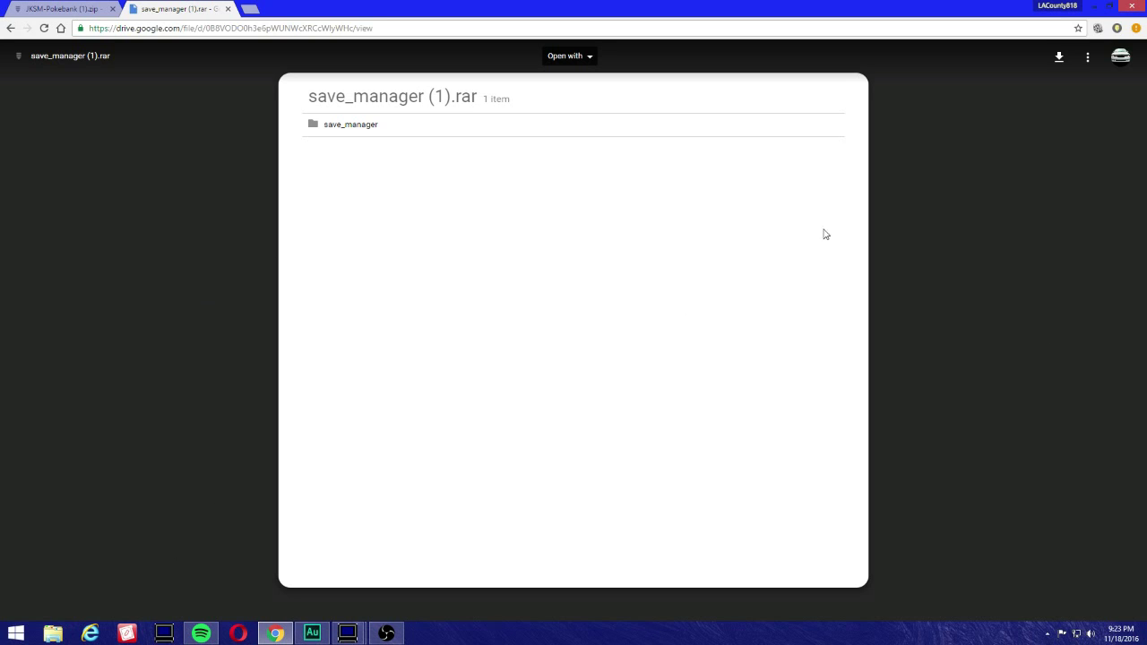
left_click(76, 11)
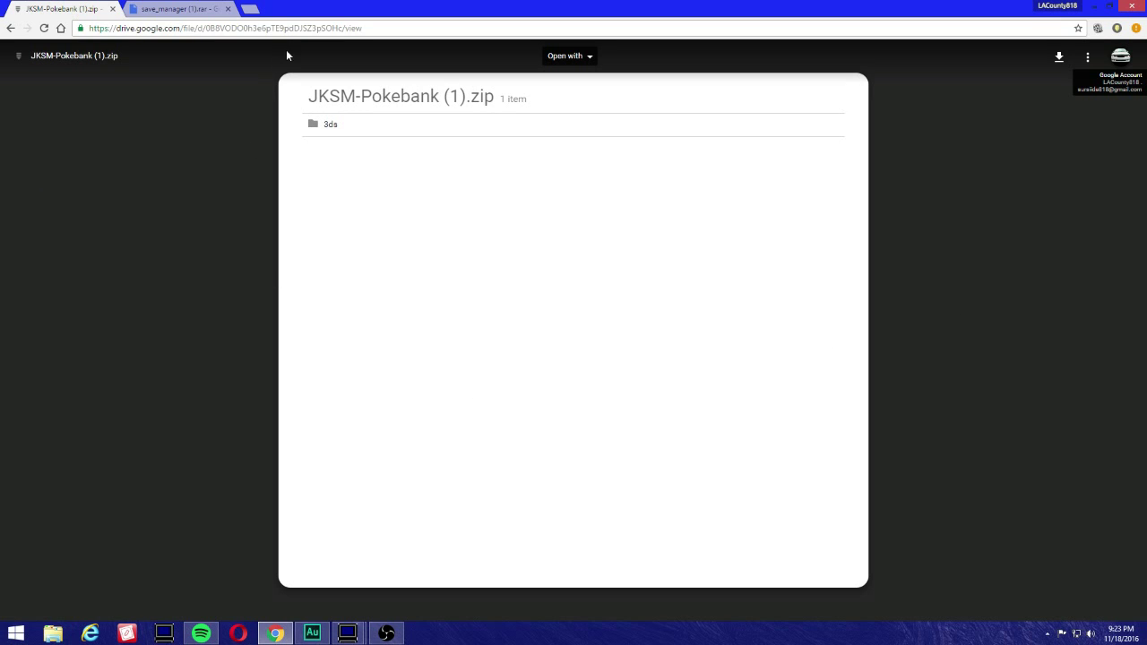
left_click(159, 8)
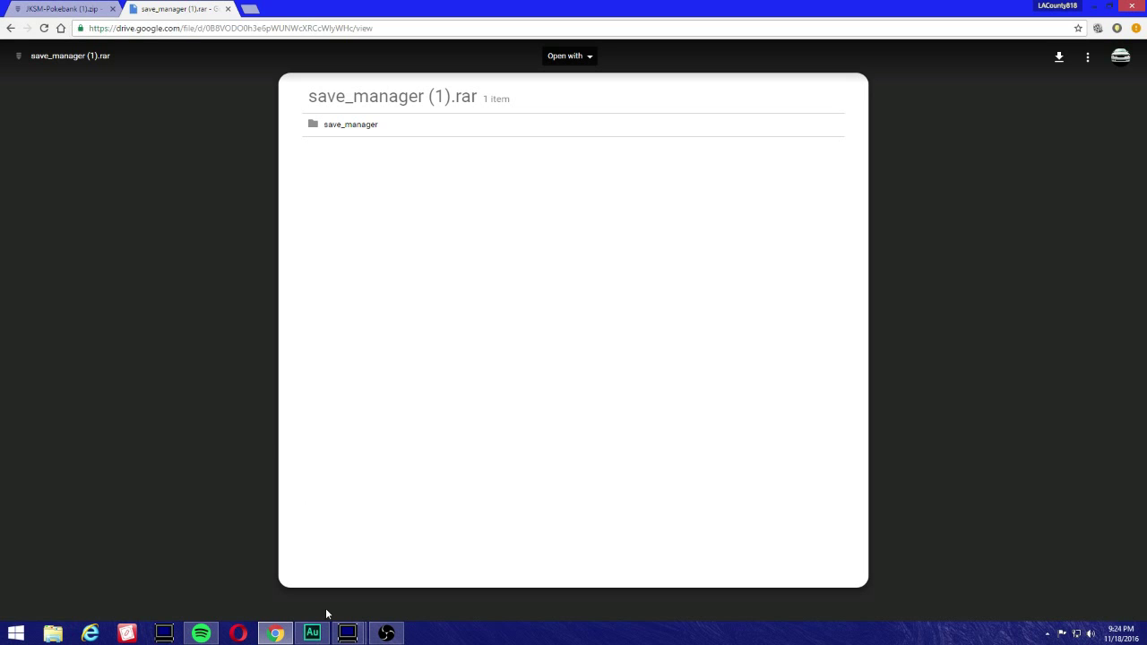
Bring both nonstd 3line Diff Signal viewer windows in front of the browser
mouse_move(348, 633)
left_click(295, 584)
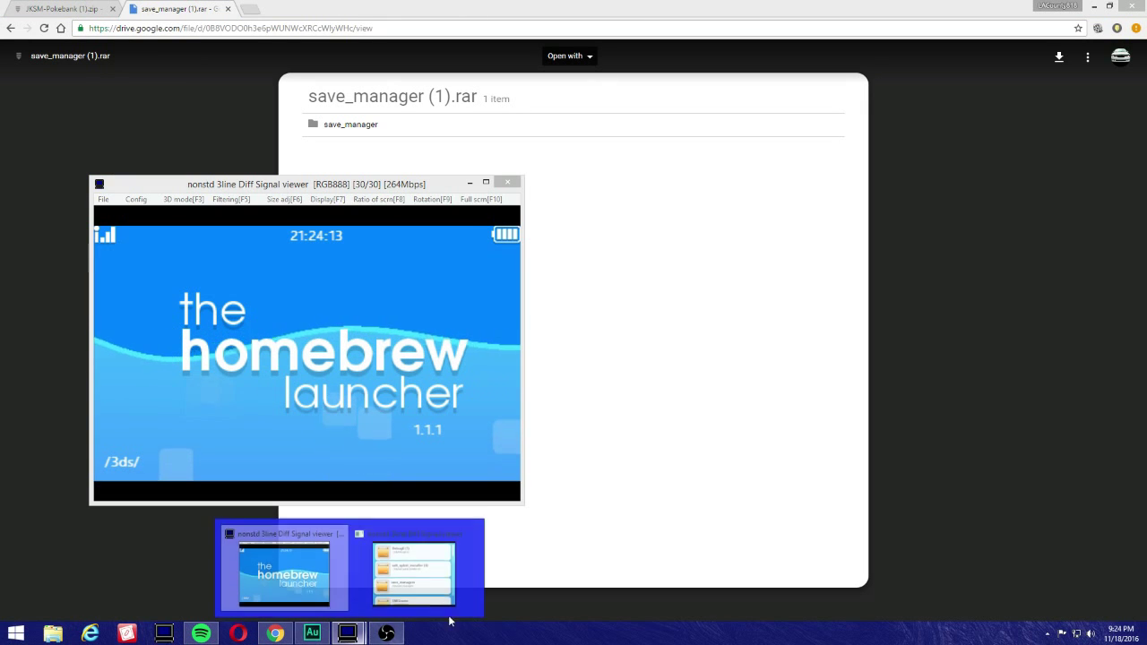
left_click(423, 574)
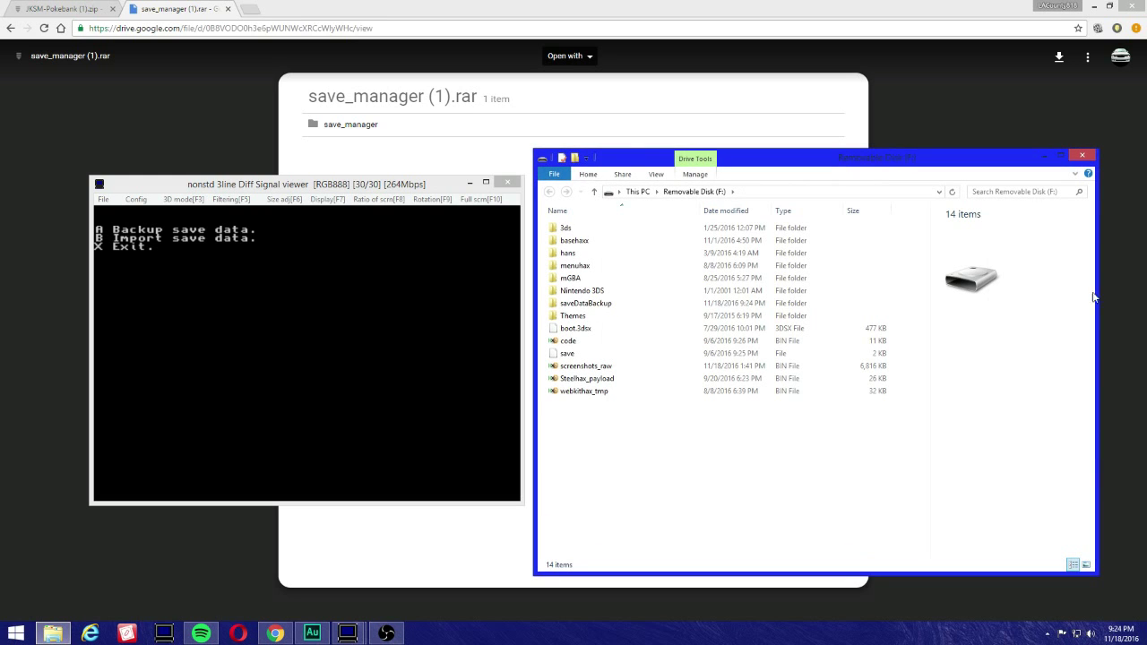
Close the Removable Disk (F:) window and minimize the browser to uncover the desktop
left_click(1077, 157)
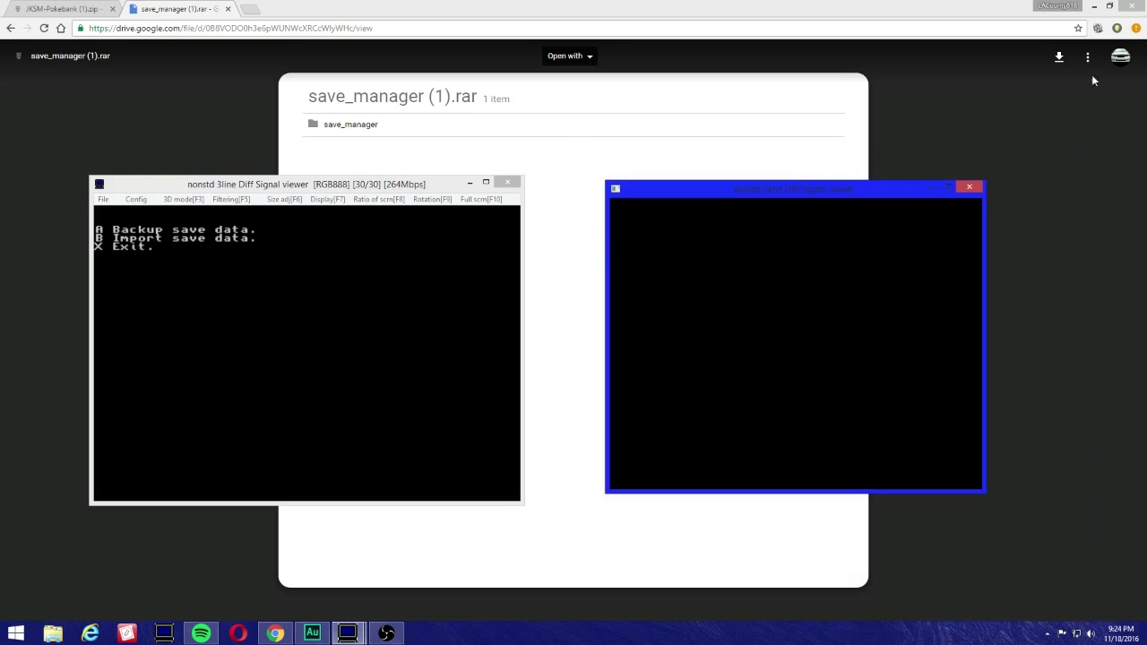
left_click(1092, 7)
left_click(341, 151)
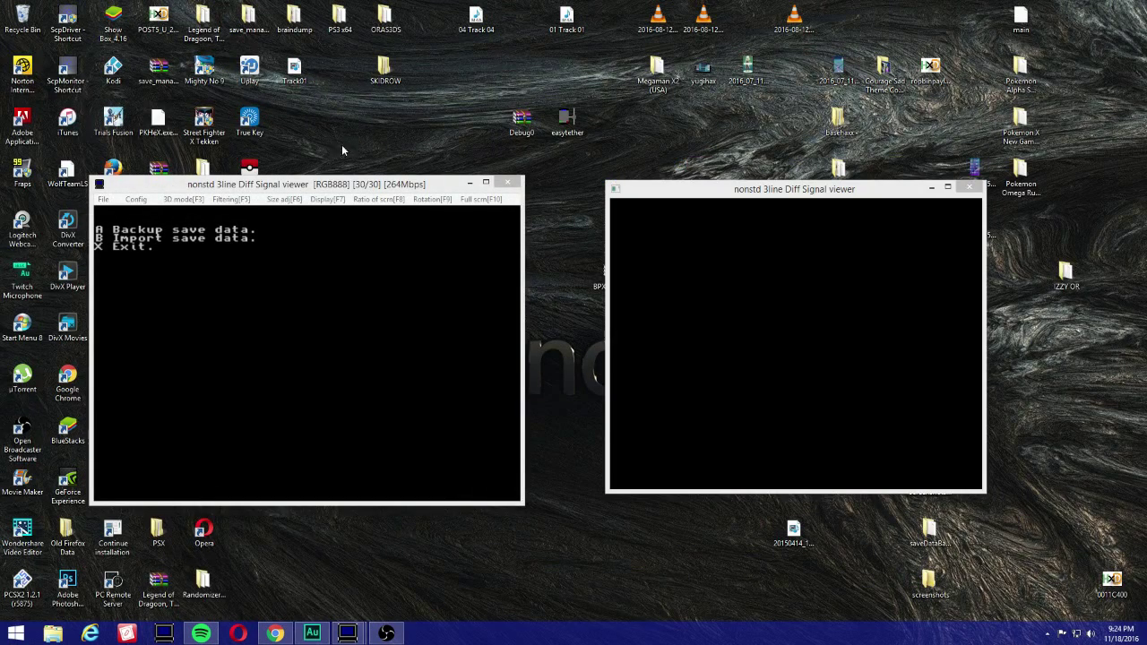
Move the signal viewer off the desktop icons and open PKHeX, placing its window beside the viewers
left_click_drag(334, 184, 752, 251)
double_click(249, 324)
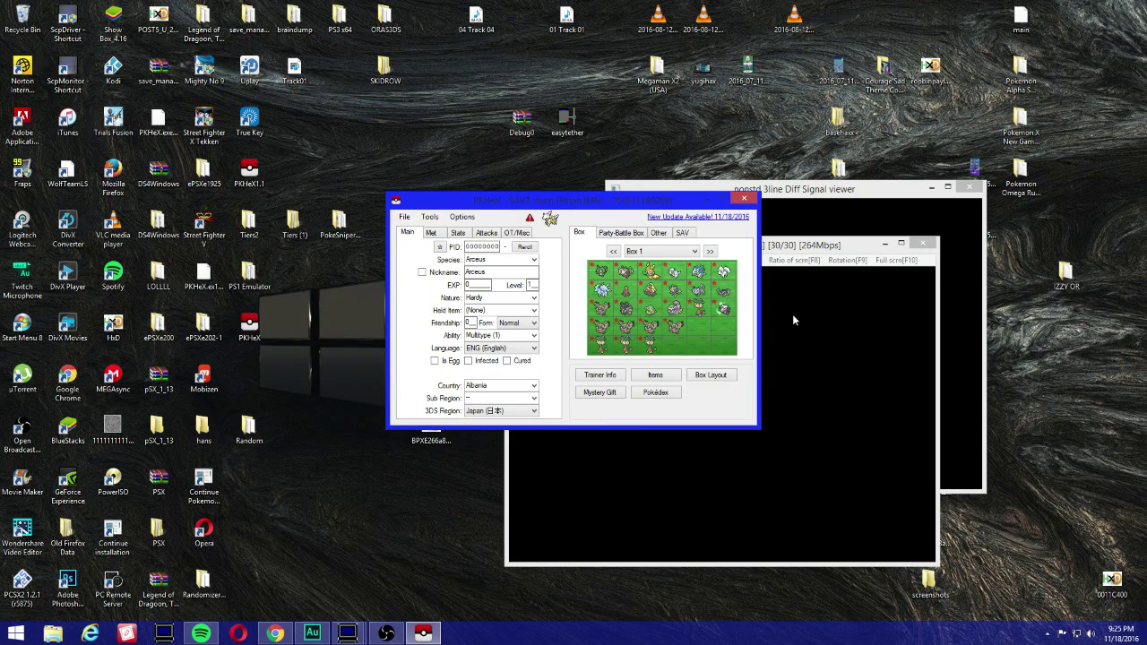
left_click_drag(636, 210, 564, 244)
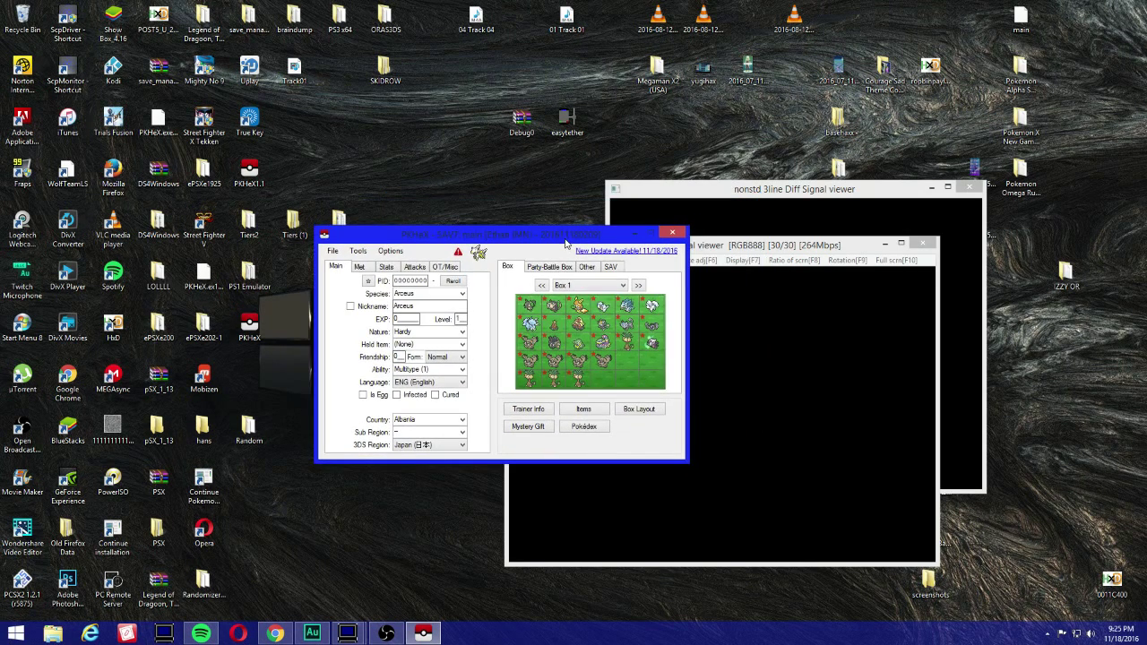
Make the party's Litten shiny and write it back to its party slot
left_click(535, 266)
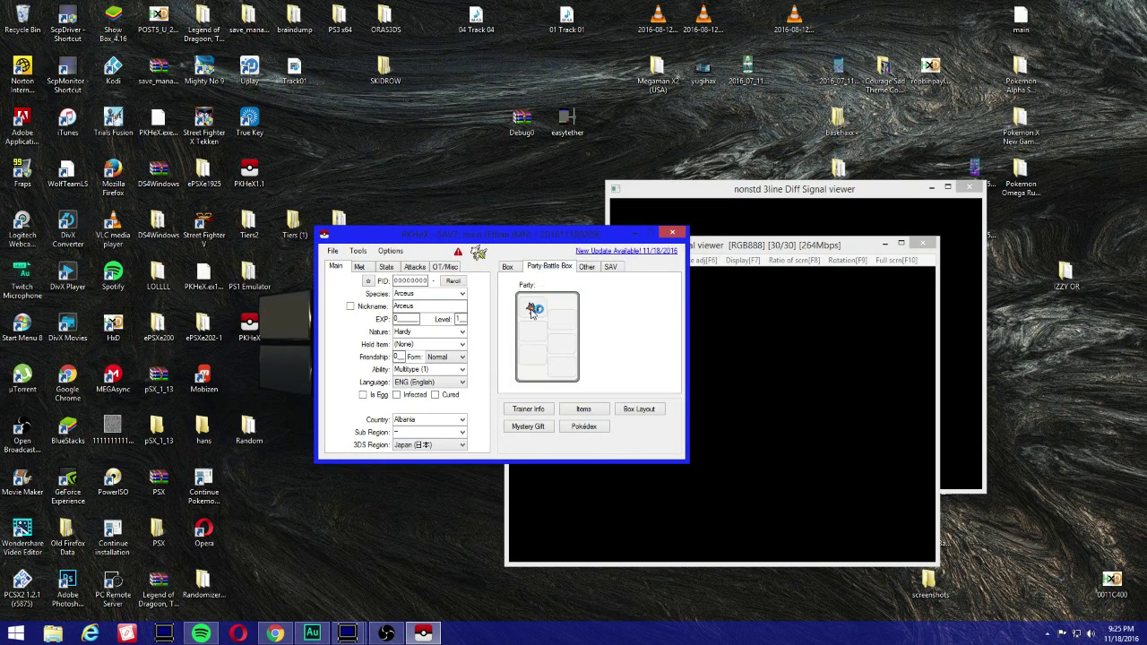
right_click(535, 305)
left_click(550, 312)
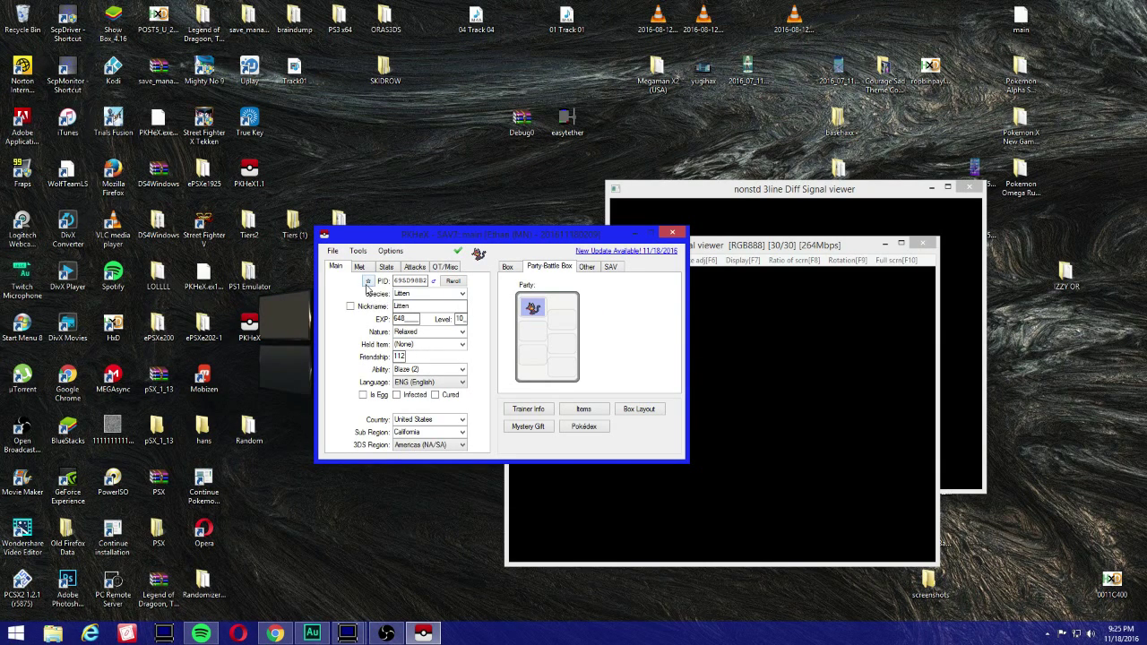
left_click(368, 282)
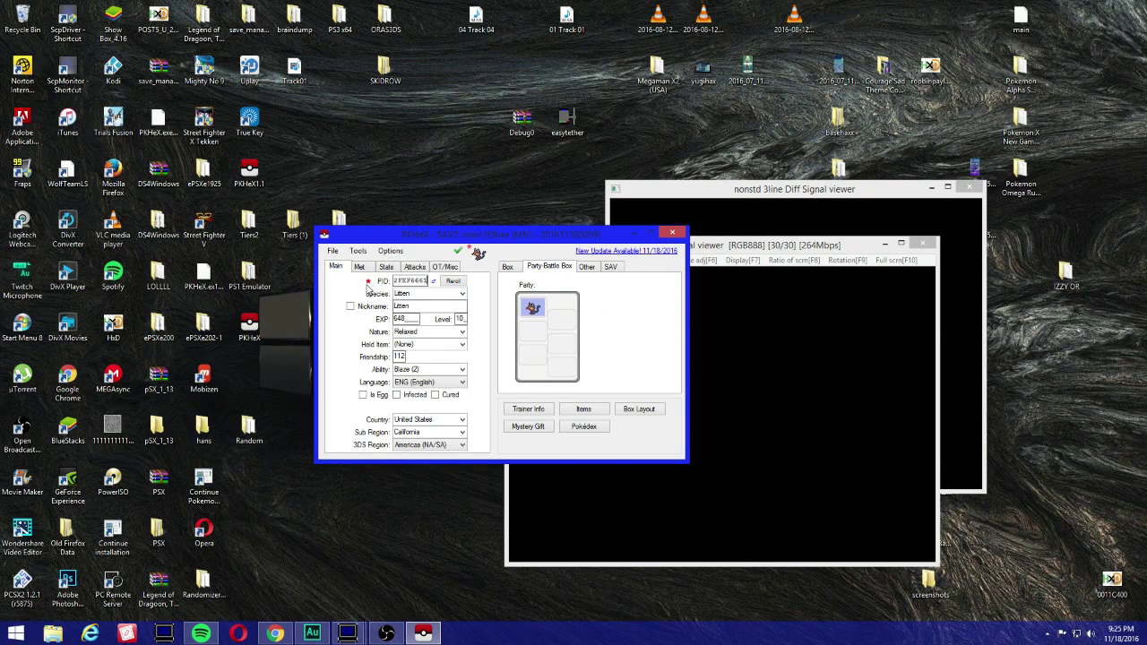
right_click(531, 305)
left_click(546, 327)
Change Litten's nature to Timid
left_click(385, 266)
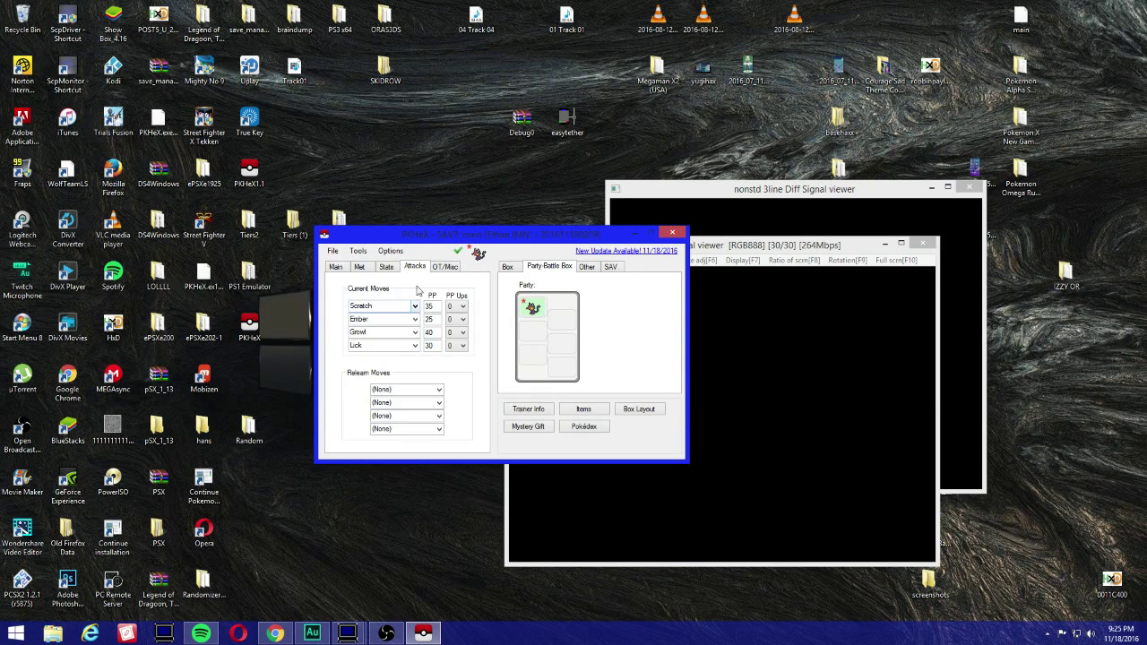
left_click(335, 267)
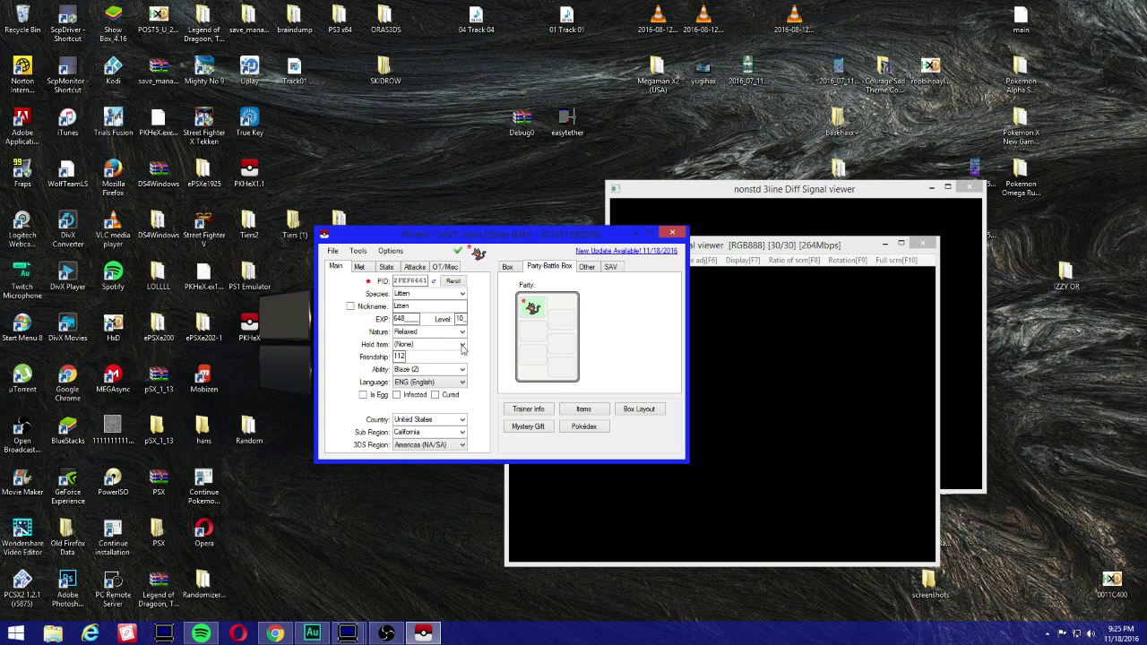
left_click(438, 329)
type("Timid")
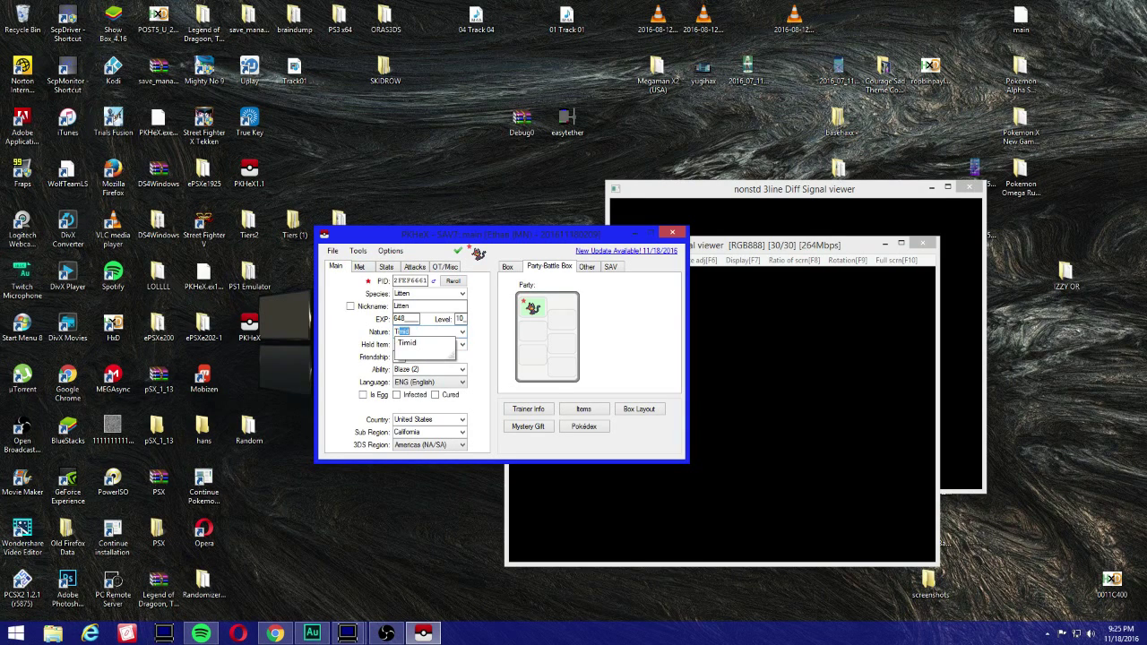
key("Return")
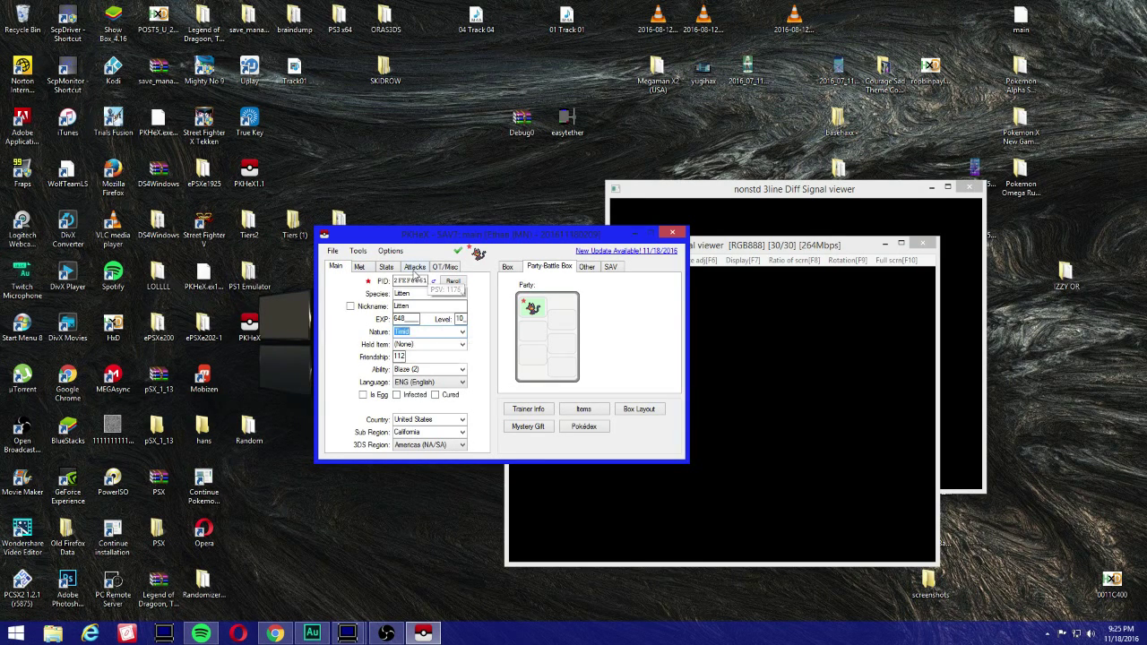
Set all of Litten's IVs to 31 and its EVs to HP 6, SpA 252 and Spe 252, writing it to its party slot
left_click(416, 269)
left_click(385, 268)
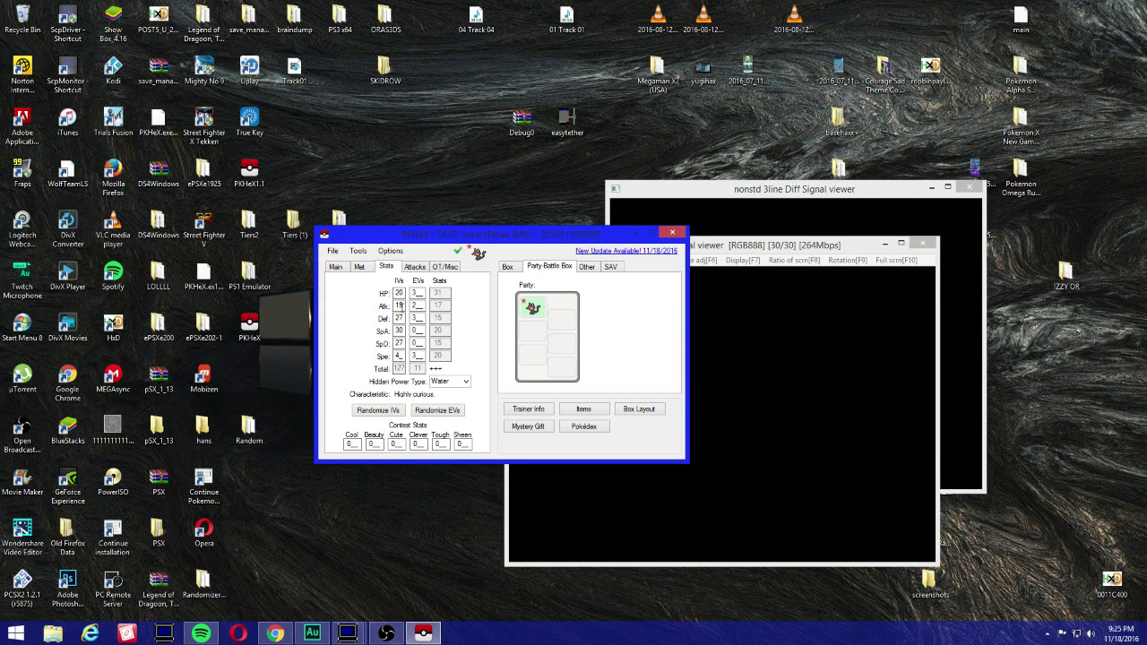
left_click(400, 356)
type("31")
left_click(402, 293)
type("31")
key("Tab")
key("Tab")
key("BackSpace")
key("BackSpace")
key("BackSpace")
type("31")
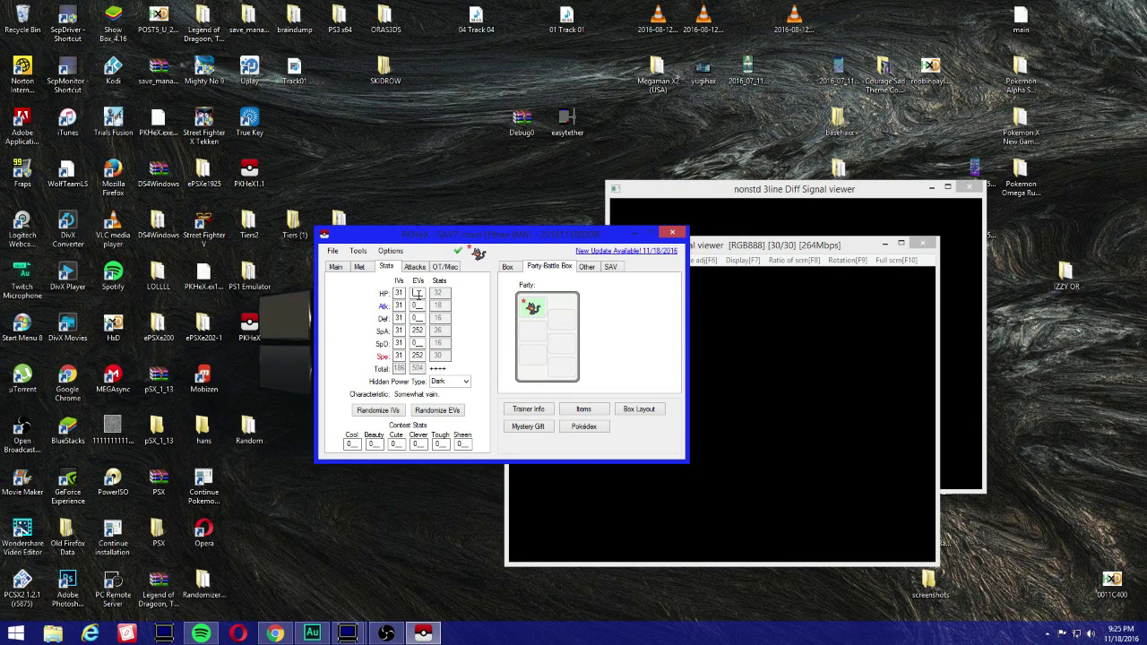
right_click(532, 310)
left_click(555, 330)
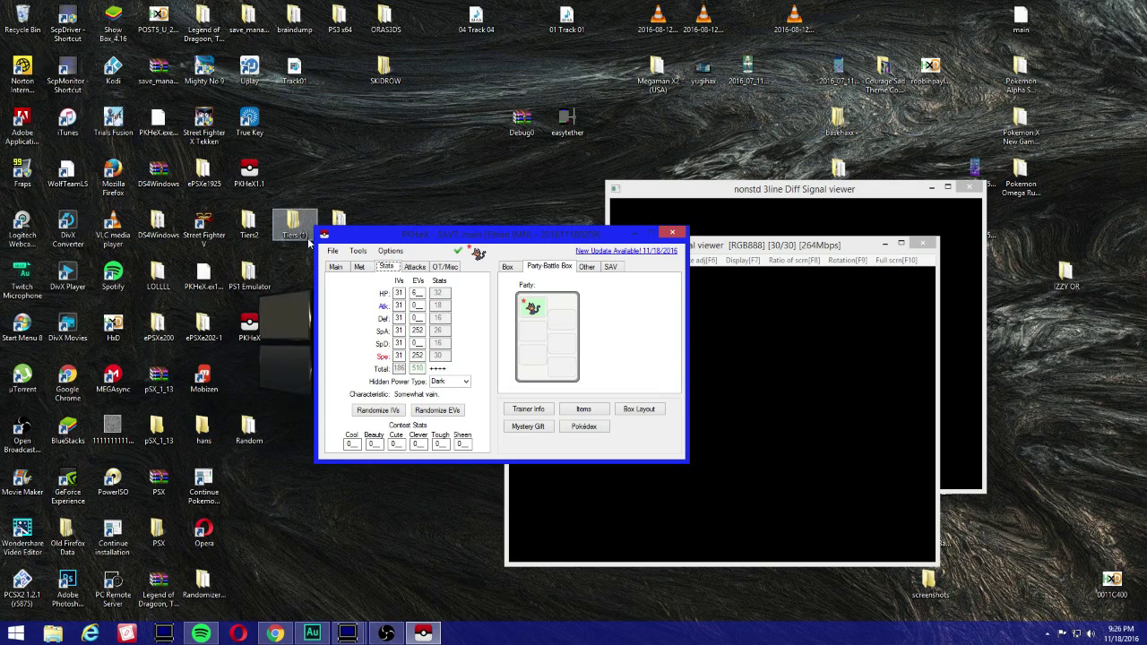
left_click(333, 267)
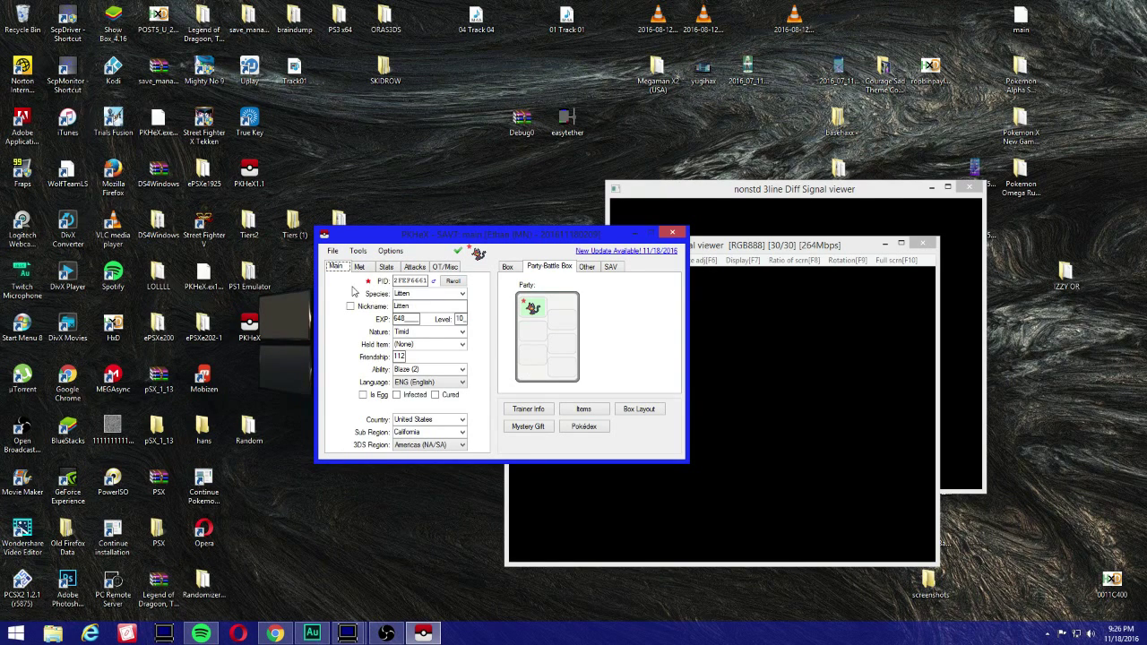
left_click(361, 268)
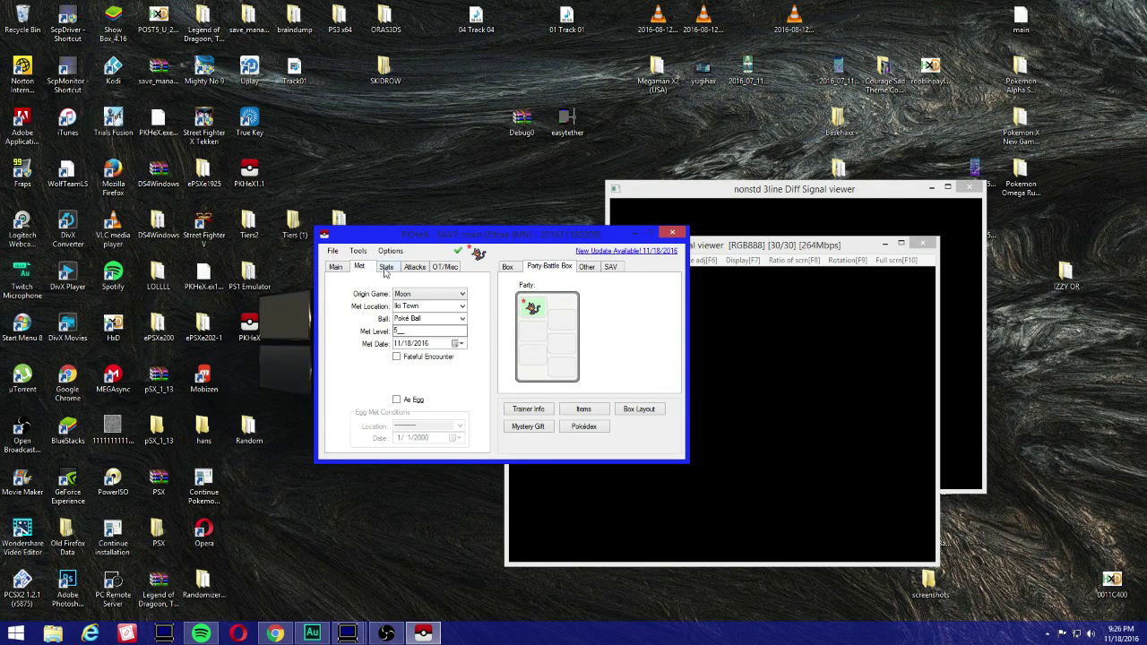
left_click(333, 250)
left_click(357, 251)
left_click(390, 250)
left_click(411, 235)
Delete the three Pokémon in the fifth row and the four Pokémon in the fourth row of Box 1
left_click(507, 266)
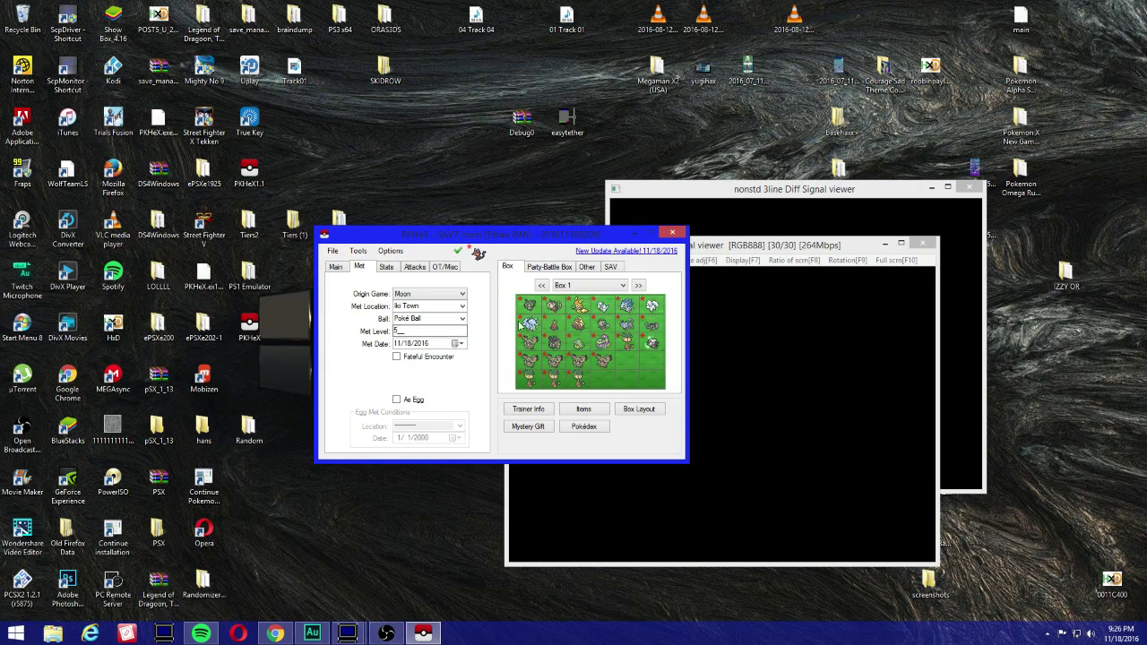
right_click(534, 380)
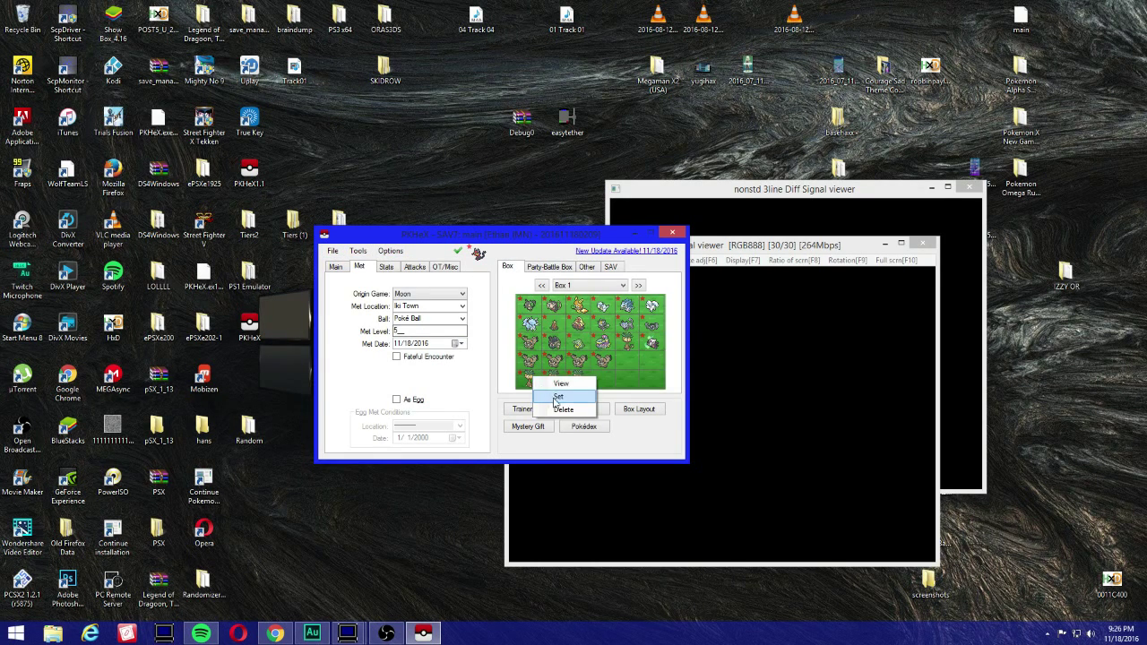
left_click(557, 397)
right_click(544, 370)
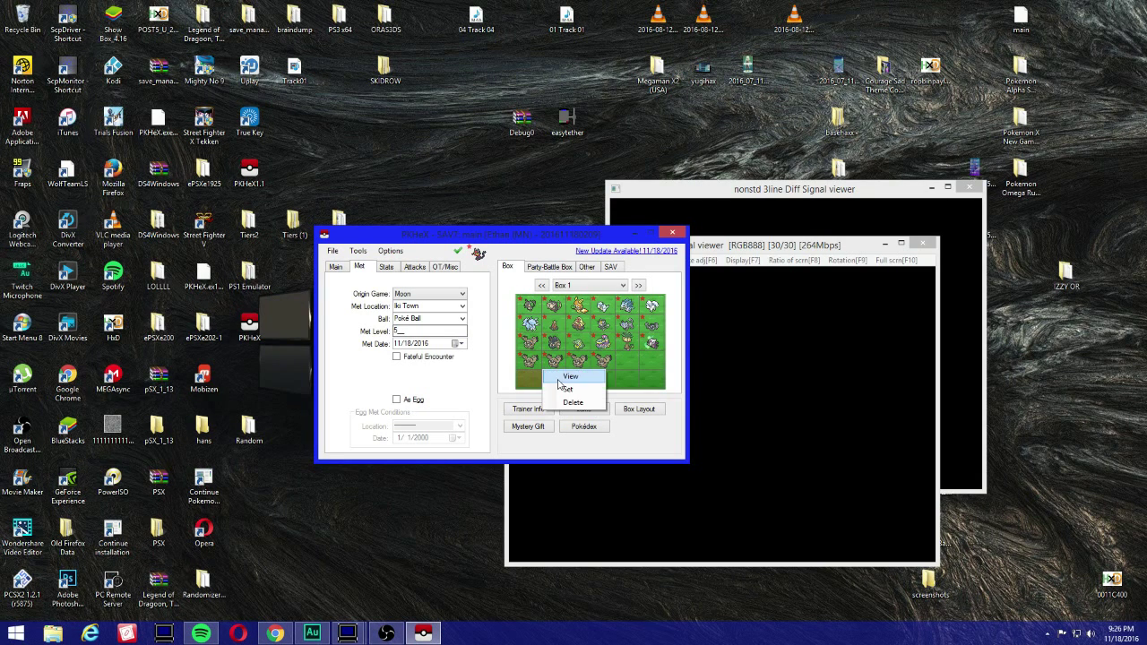
left_click(559, 385)
right_click(556, 376)
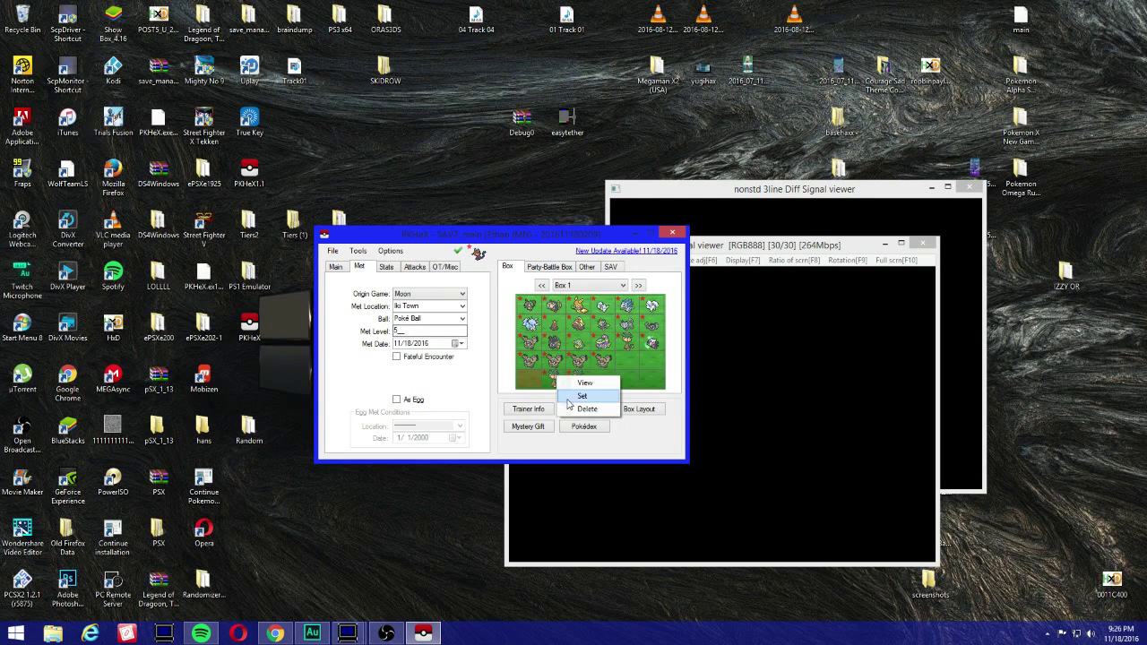
left_click(569, 398)
right_click(585, 378)
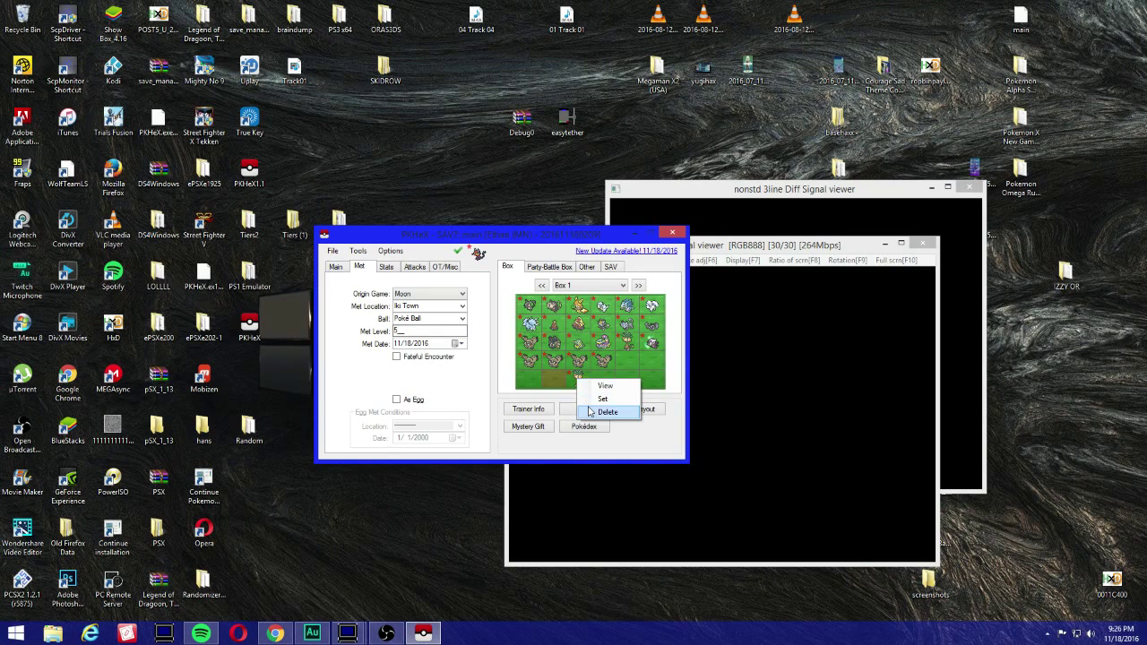
left_click(591, 412)
right_click(602, 359)
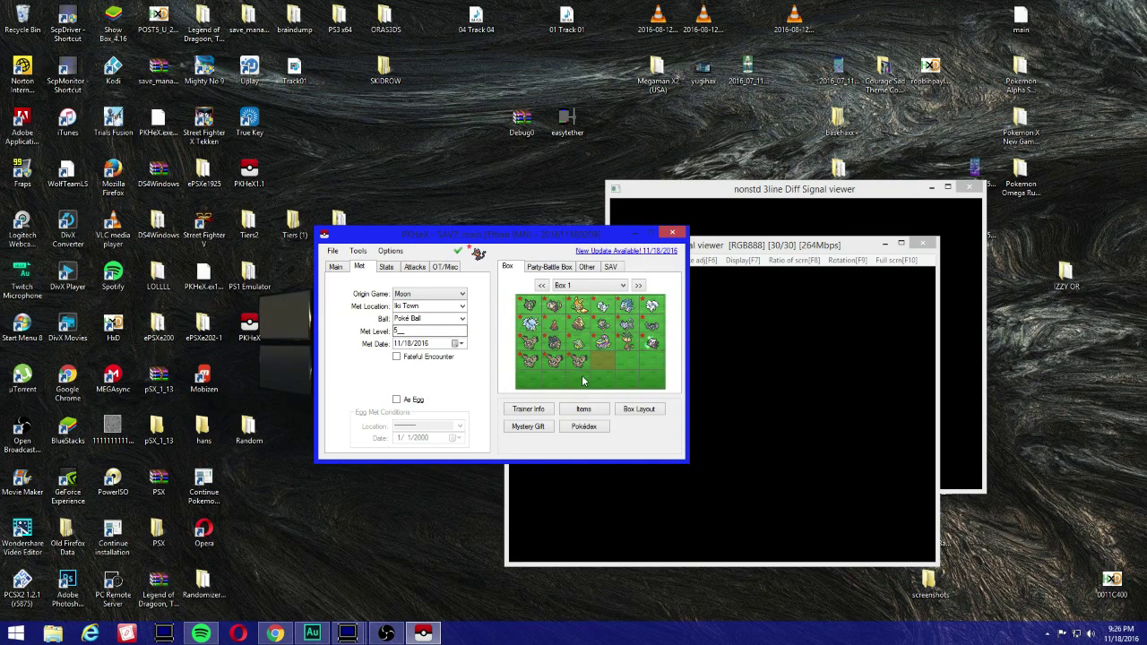
right_click(580, 361)
key("Escape")
right_click(558, 358)
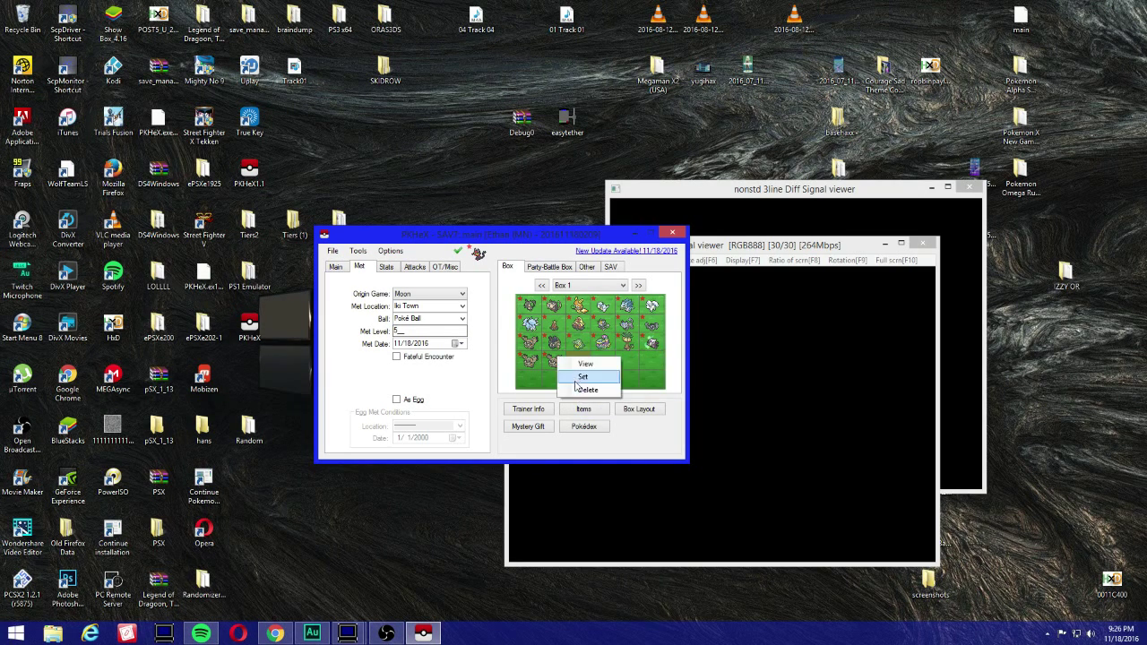
left_click(581, 389)
right_click(535, 359)
left_click(565, 392)
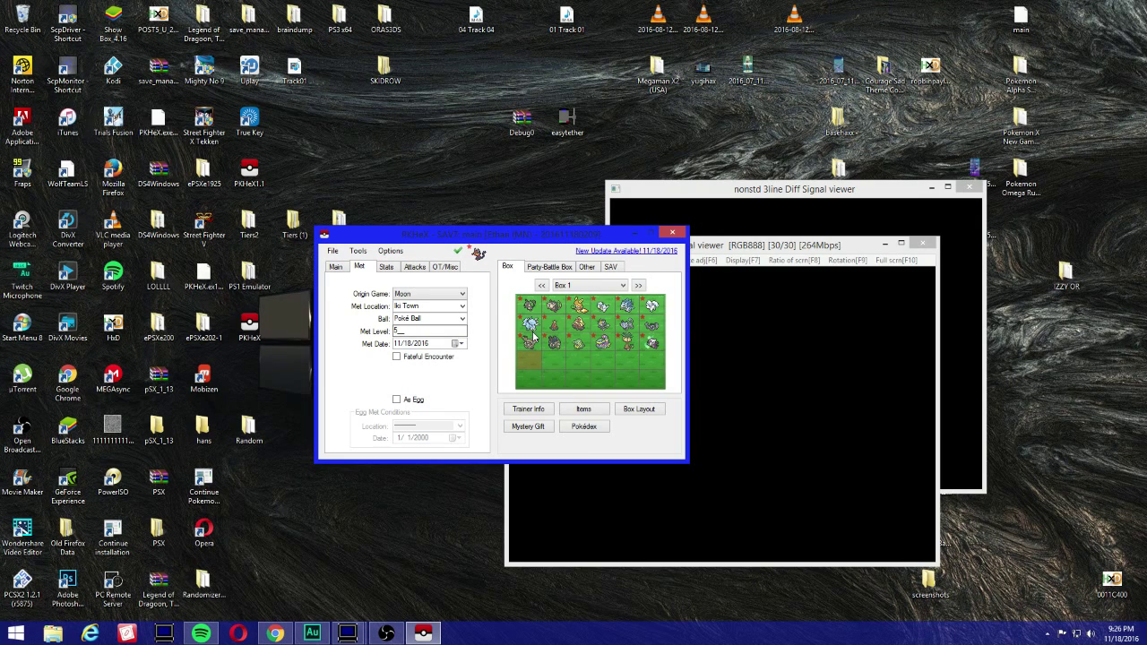
Copy the Pokémon from the first slot of Box 1's second row into the first four slots of the fourth row
right_click(534, 335)
left_click(546, 337)
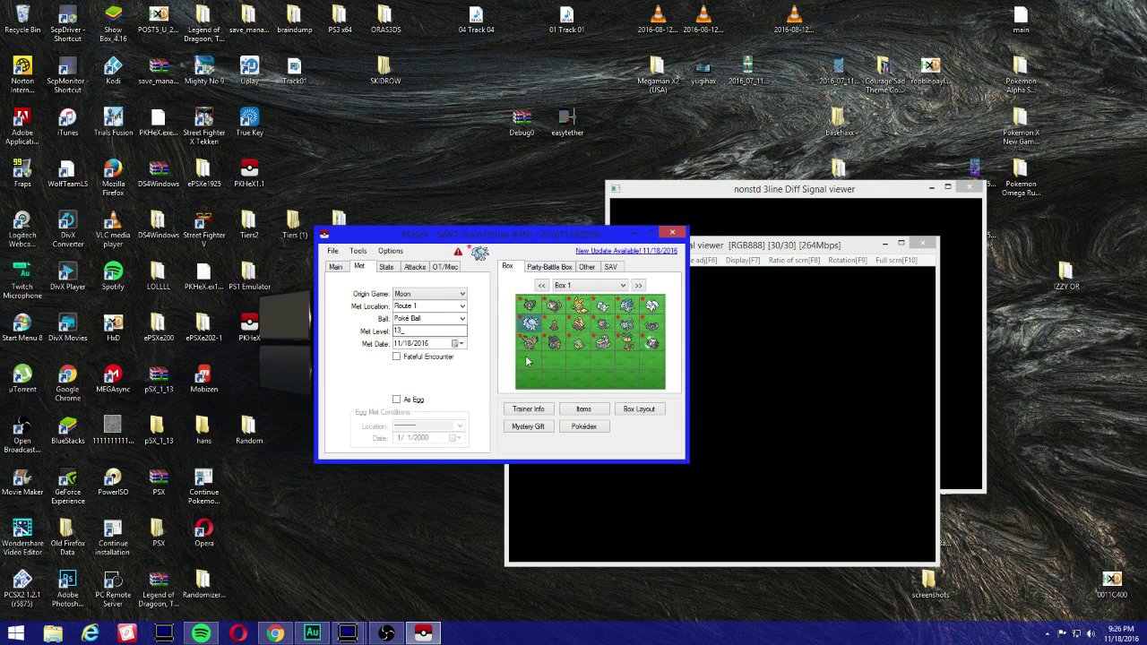
right_click(527, 361)
left_click(543, 382)
right_click(551, 362)
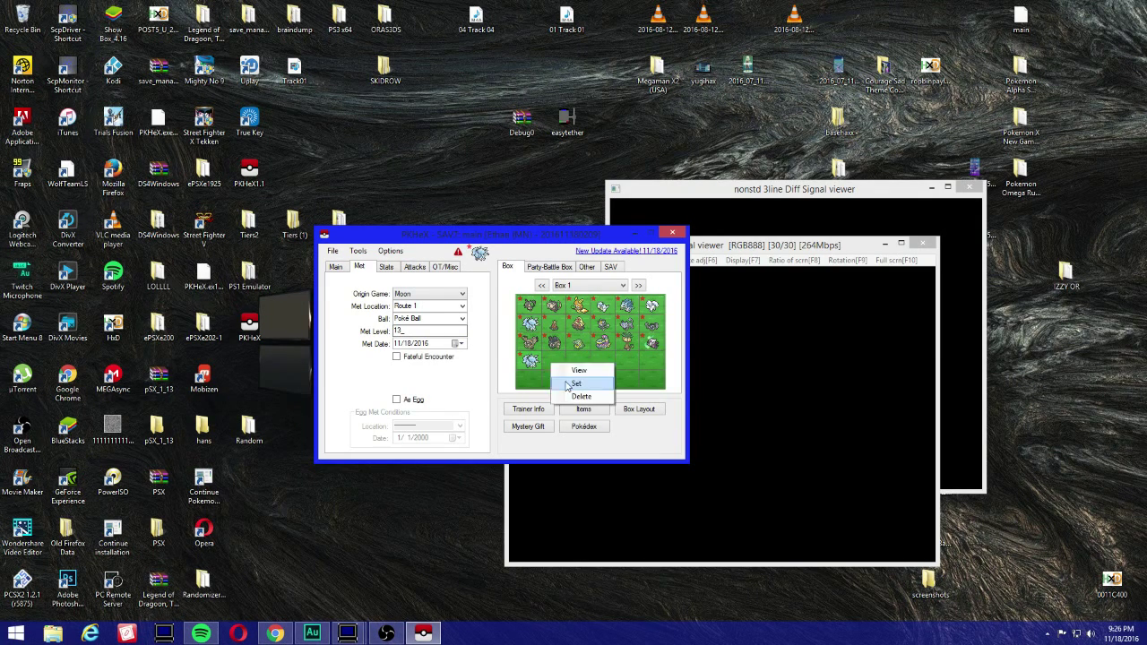
left_click(566, 386)
right_click(577, 361)
left_click(586, 383)
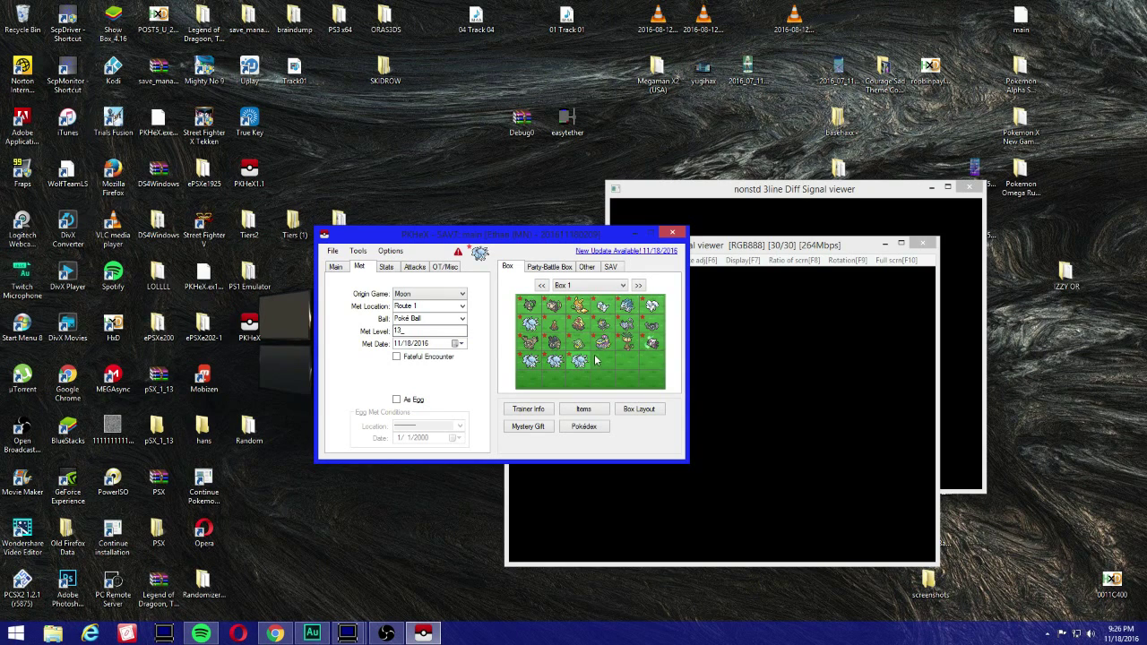
right_click(595, 359)
left_click(607, 377)
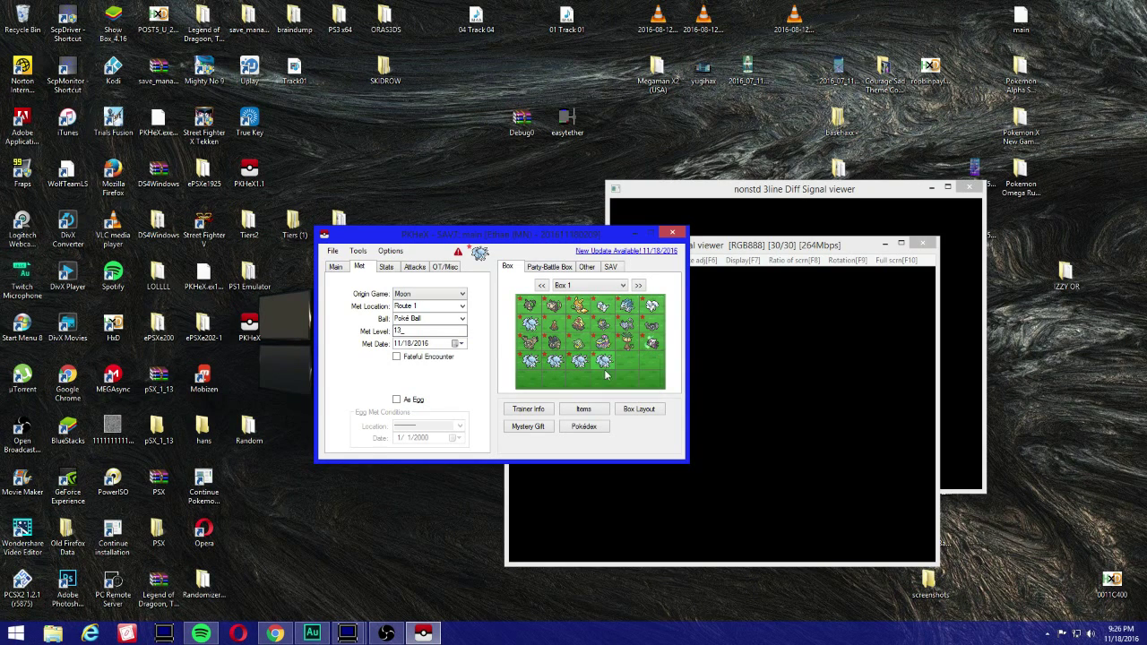
Export the edited main save over the existing main file in saveDataBackup and close the editor
left_click(329, 252)
mouse_move(395, 296)
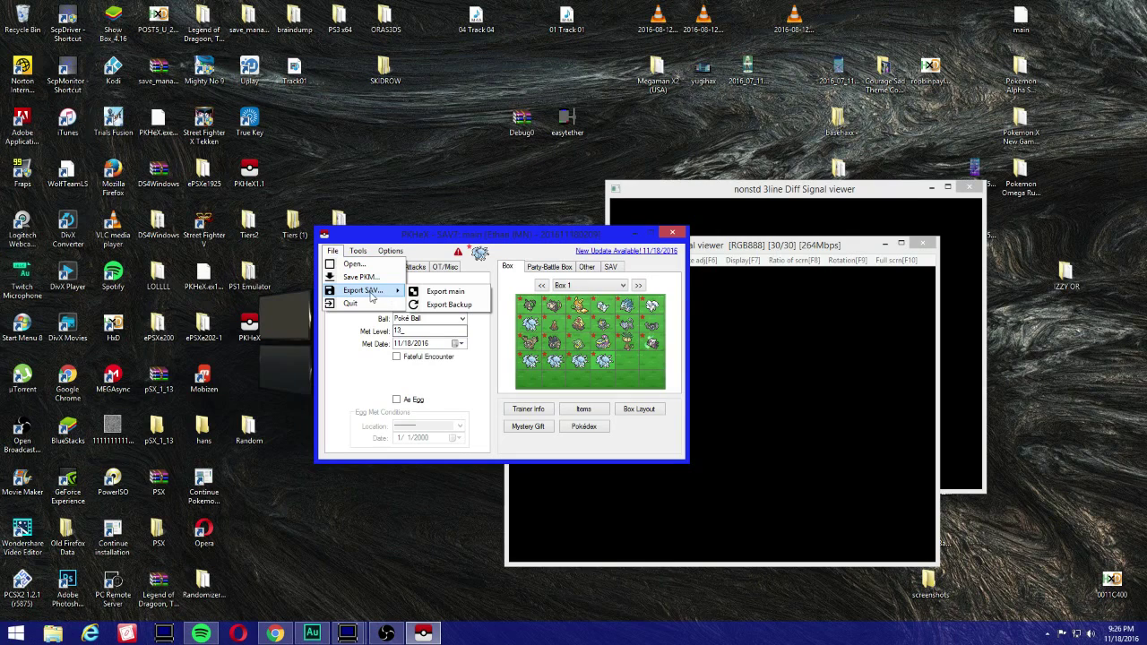
left_click(428, 292)
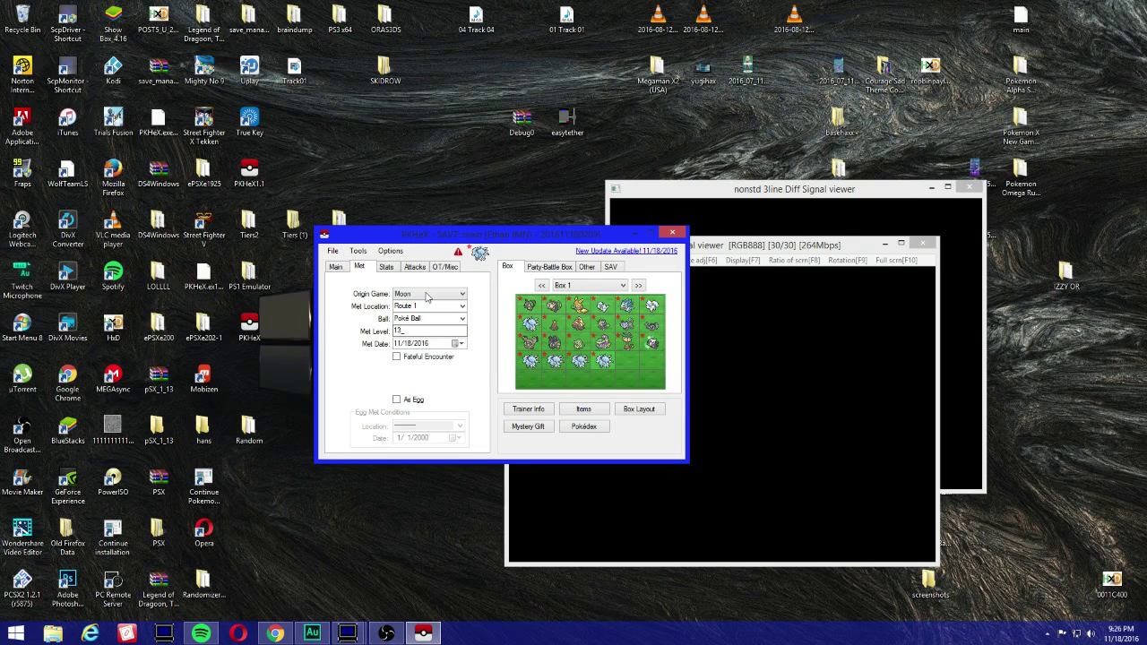
left_click(776, 548)
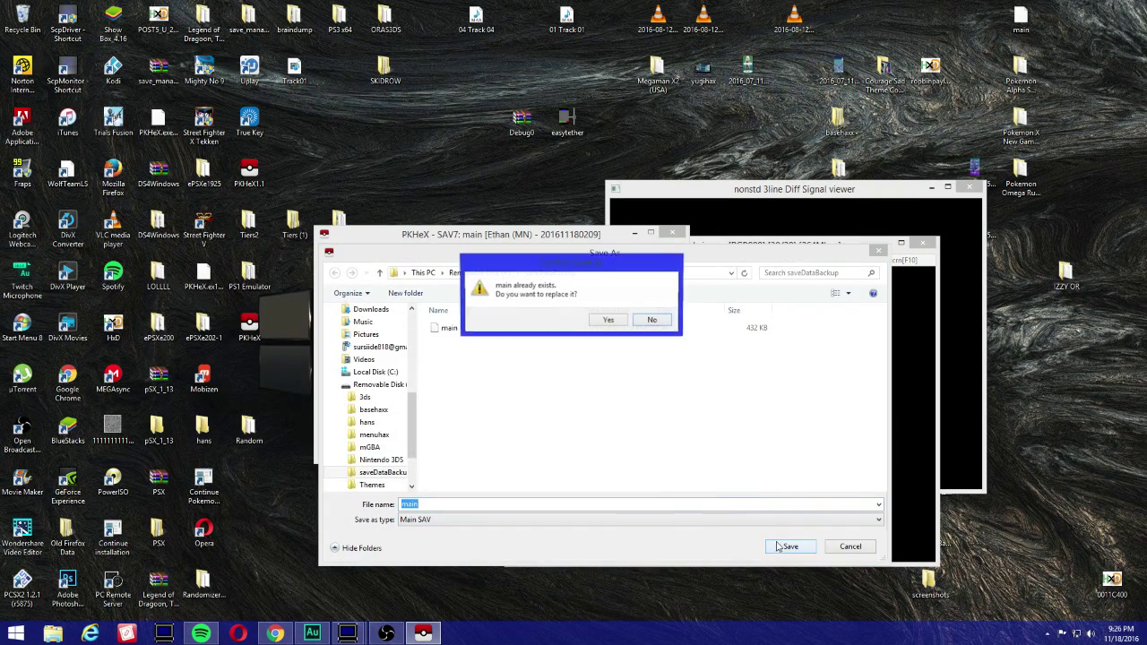
left_click(609, 321)
left_click(595, 368)
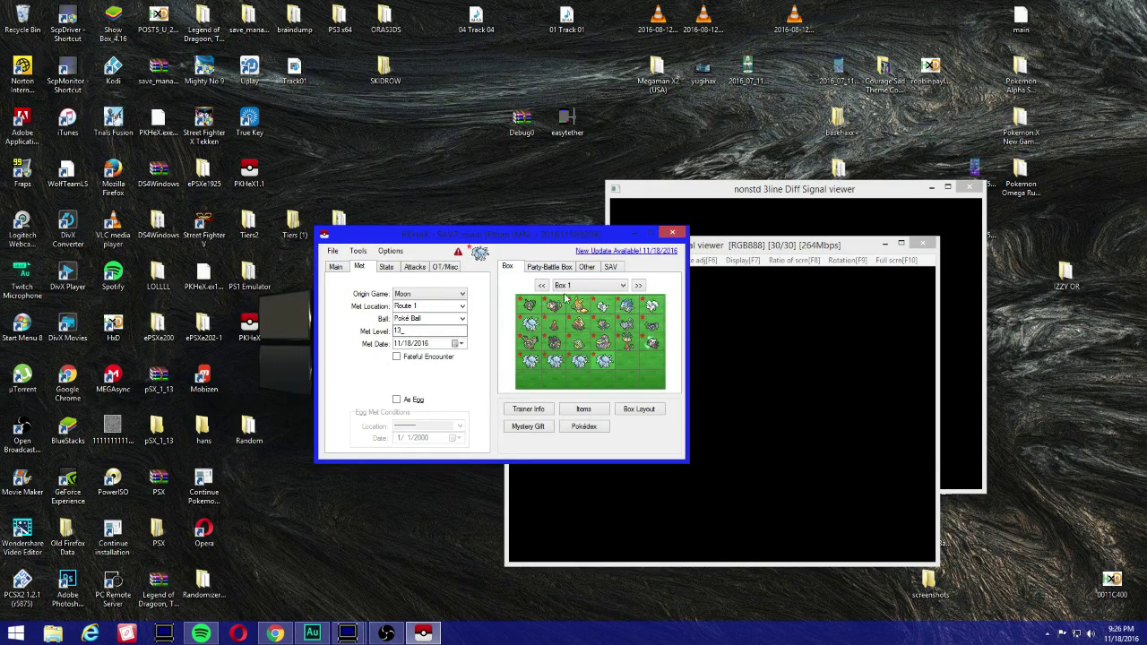
left_click(672, 232)
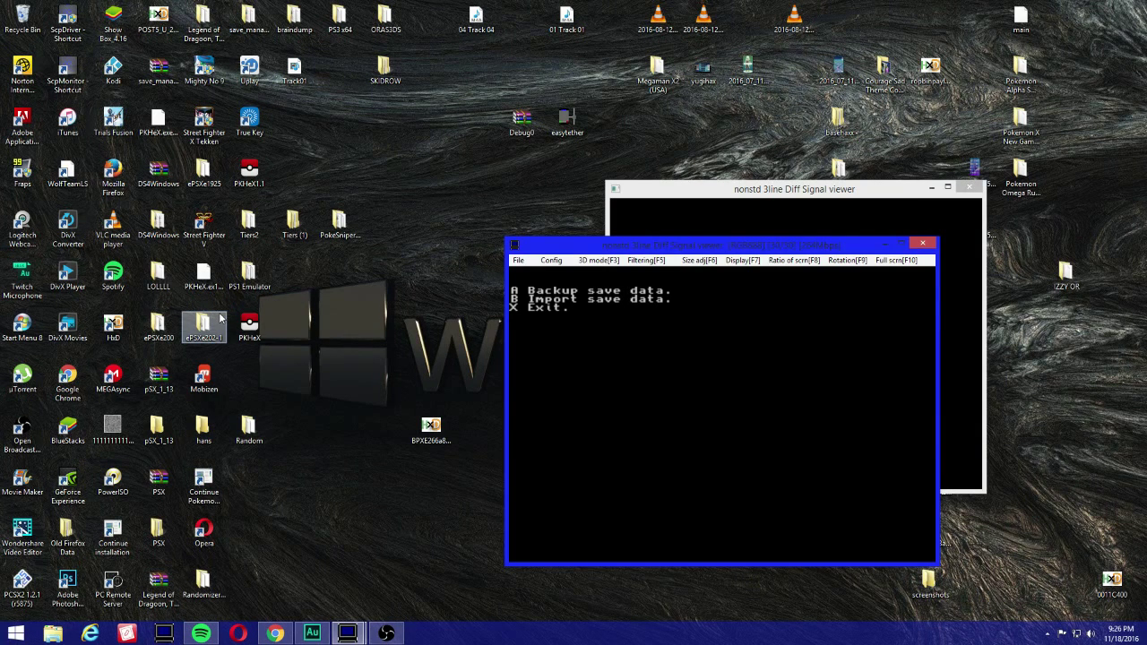
key("a")
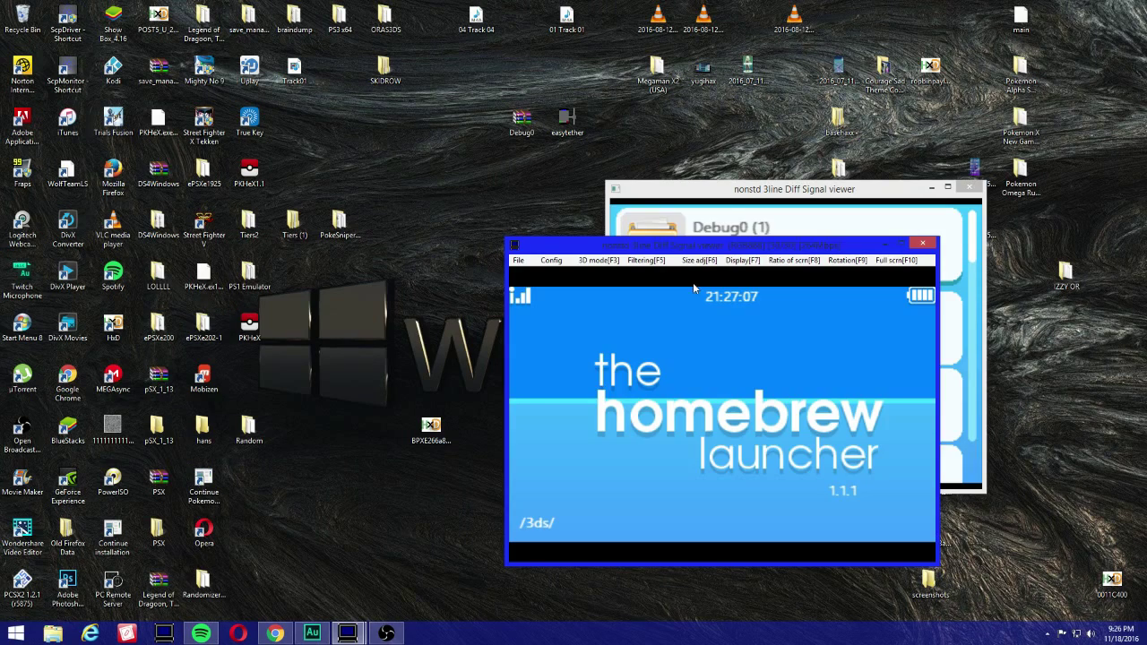
left_click_drag(697, 245, 315, 162)
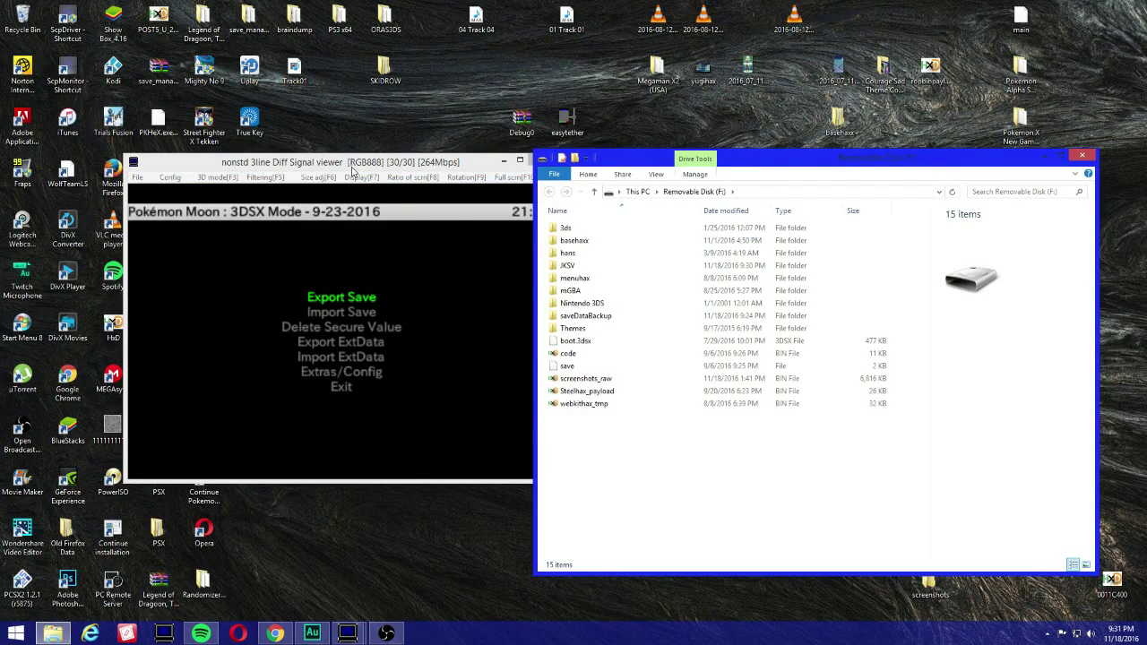
Permanently delete the saveDataBackup folder from Removable Disk (F:) and close the file window
left_click_drag(350, 160, 296, 287)
left_click(552, 318)
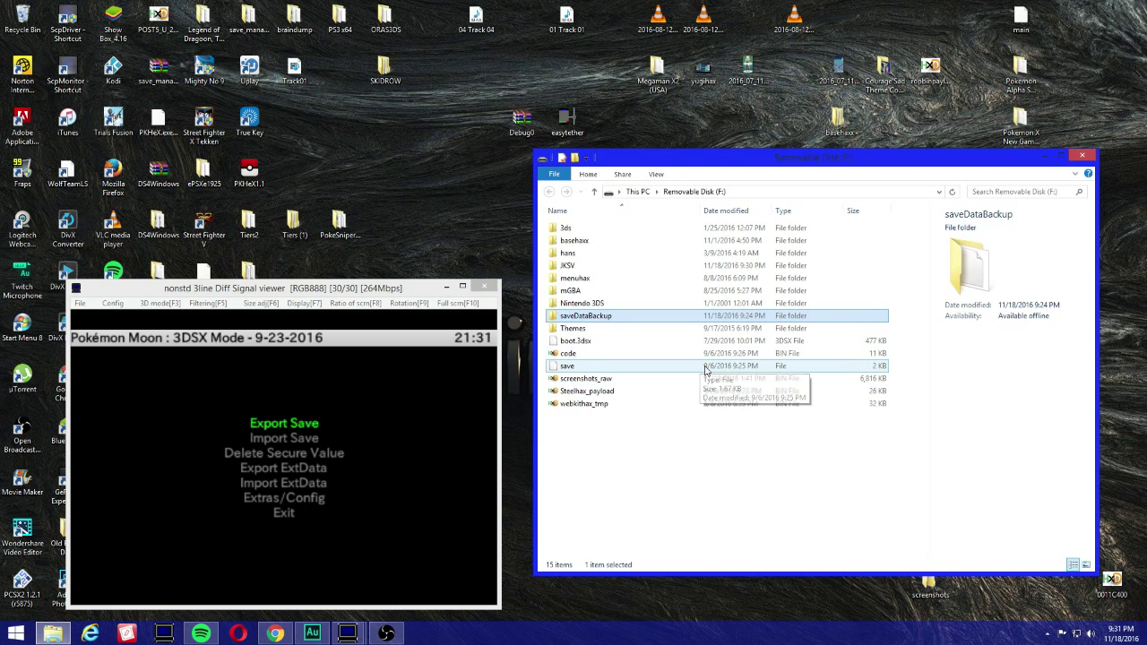
key("Delete")
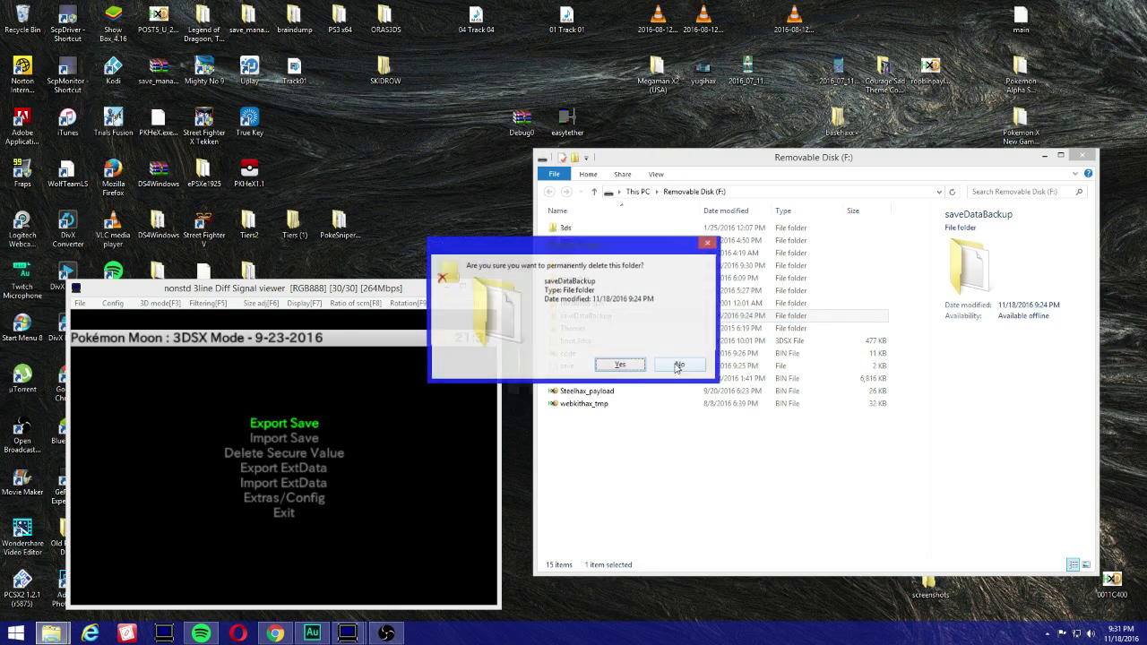
left_click(611, 365)
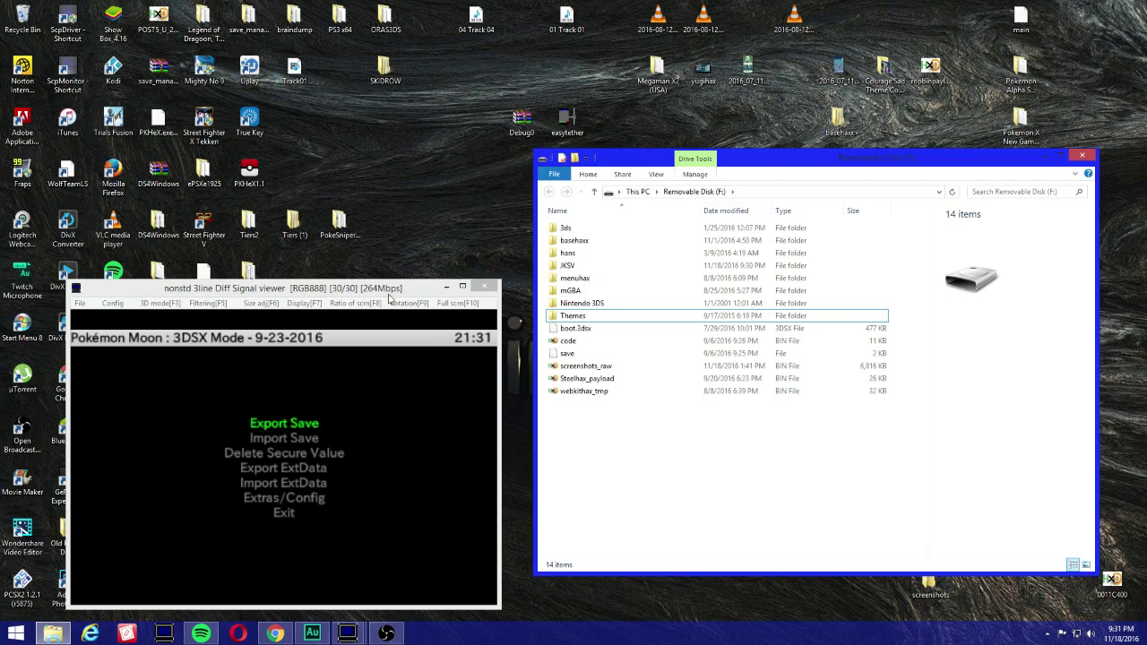
left_click_drag(389, 297, 868, 221)
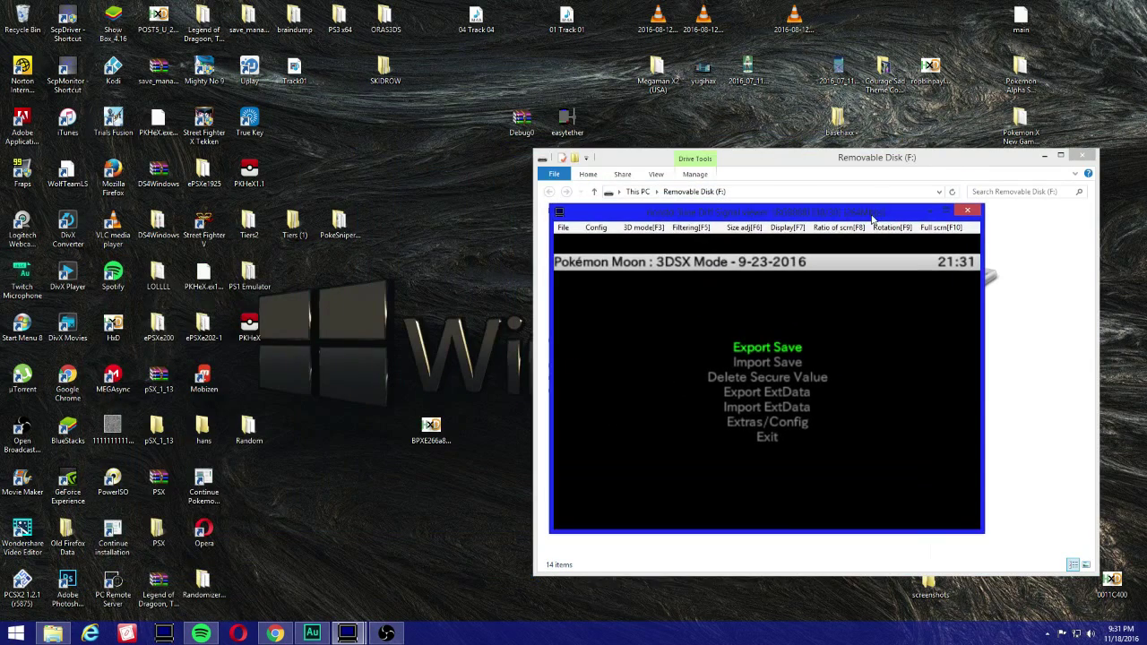
left_click(1076, 155)
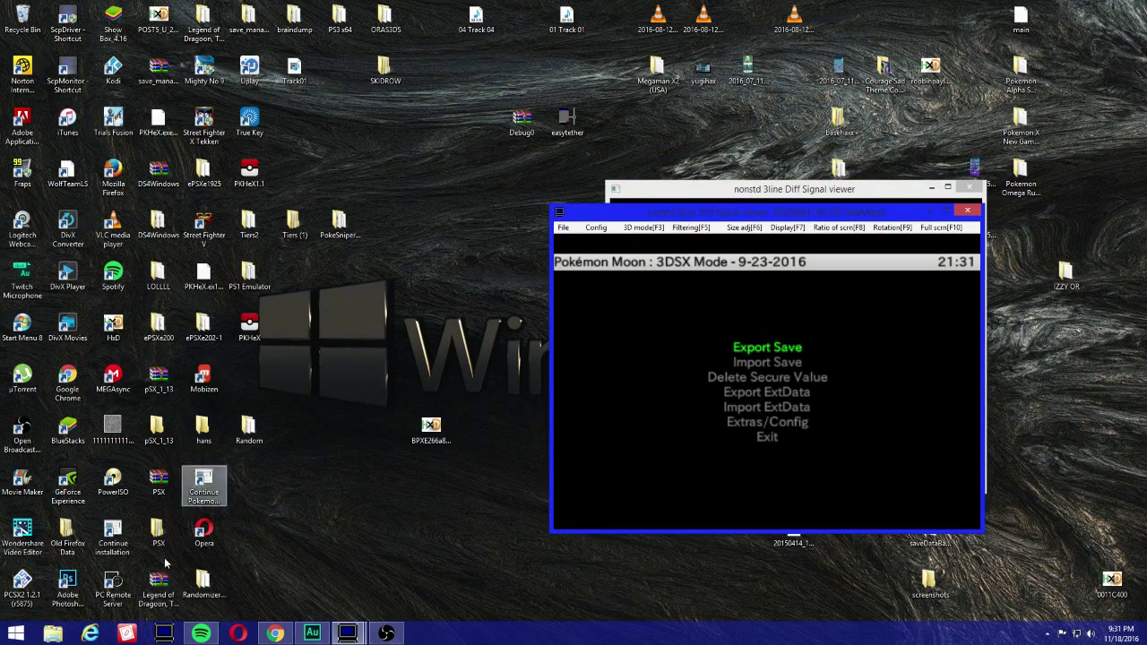
Browse Removable Disk (F:) to the Saves folder inside JKSV to locate the Pokémon Moon save folder
left_click(53, 634)
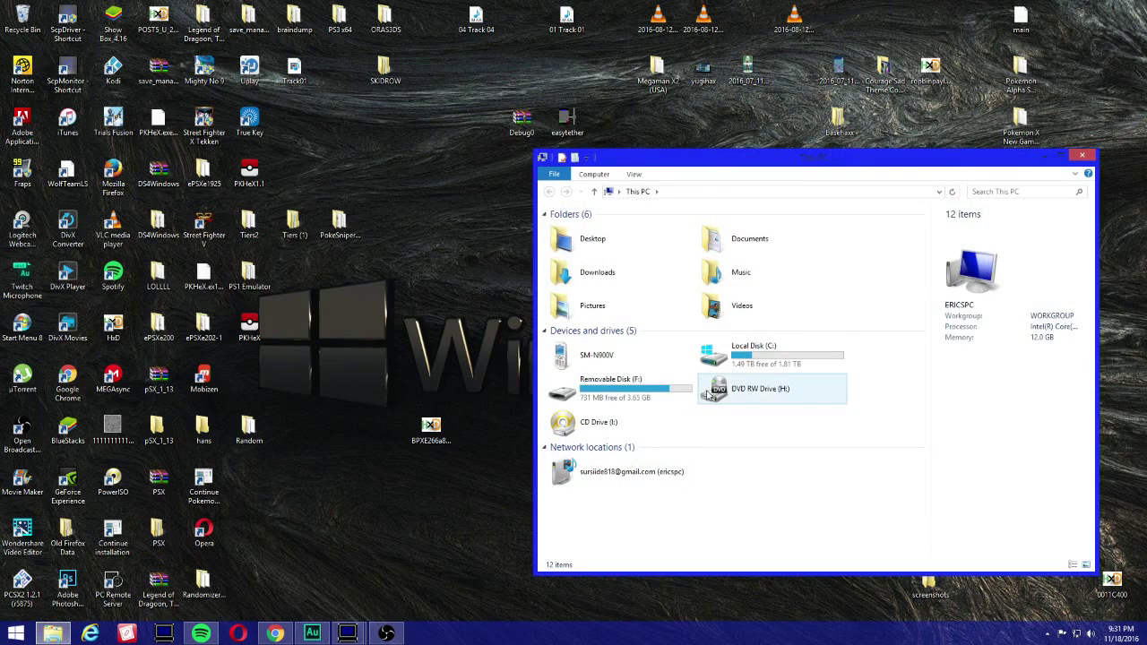
double_click(744, 354)
left_click(549, 193)
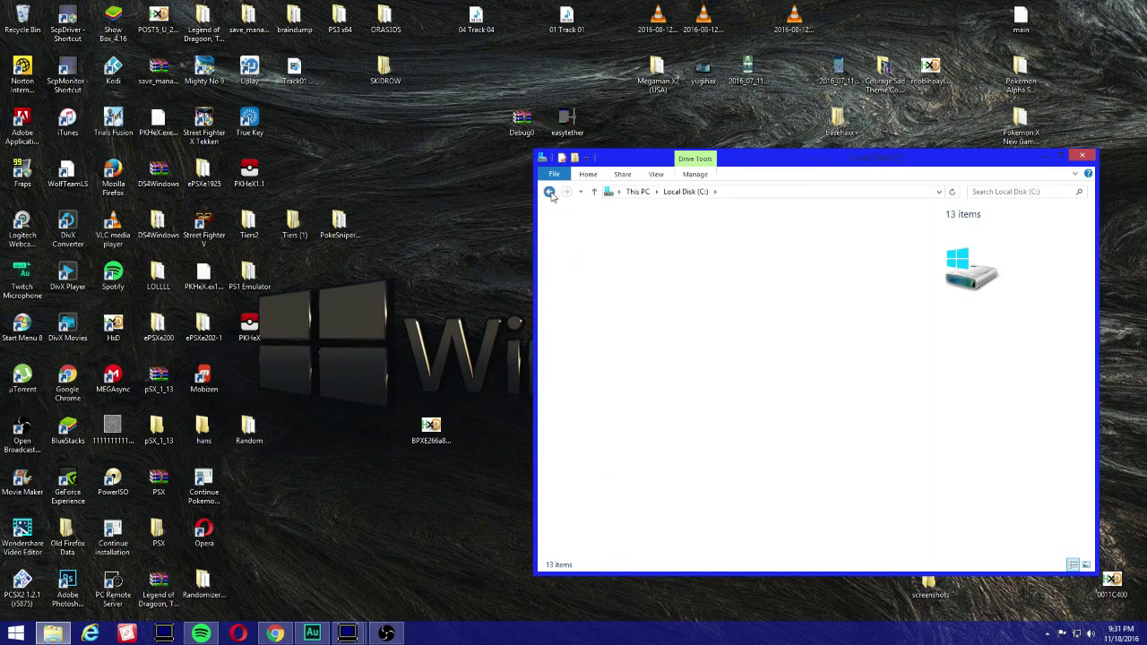
double_click(605, 388)
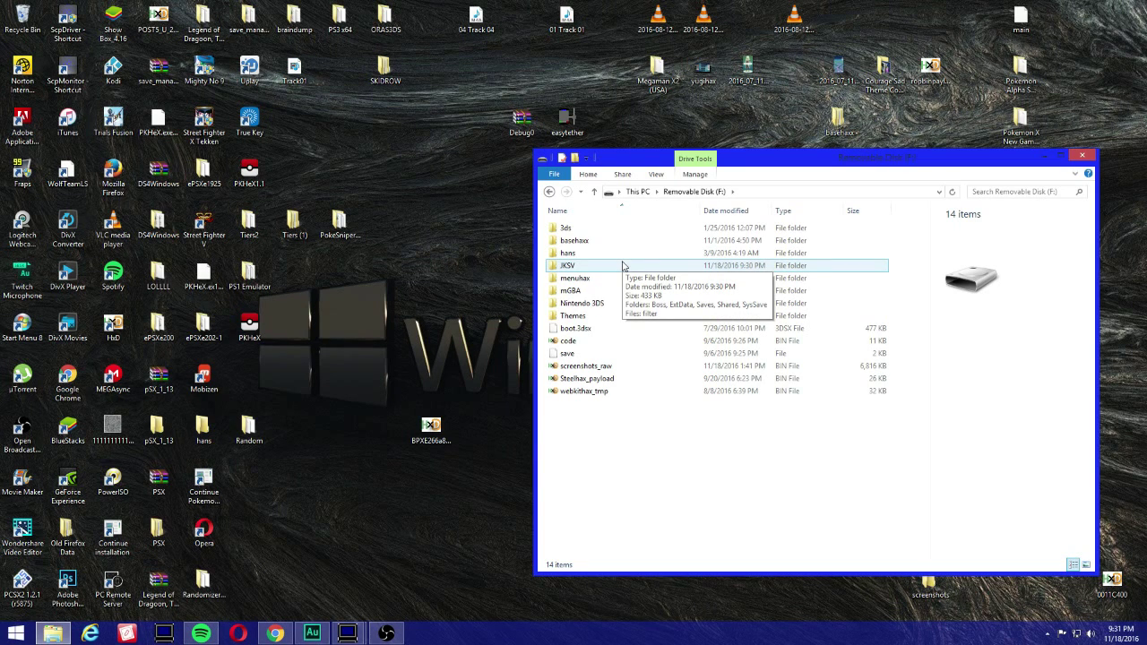
double_click(623, 266)
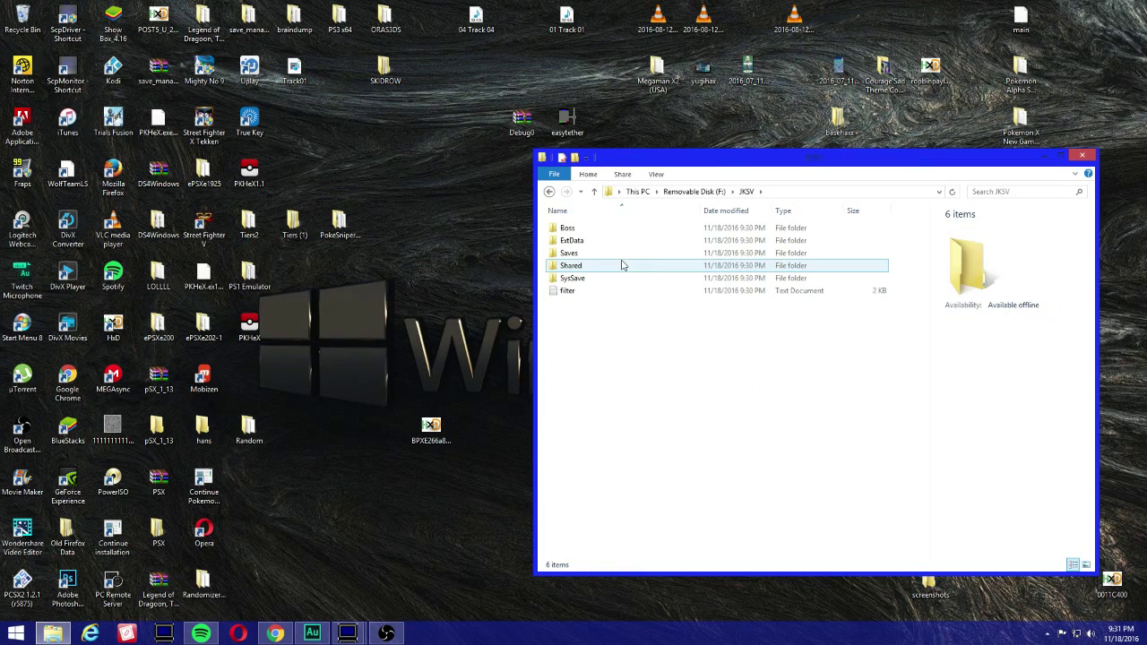
double_click(621, 254)
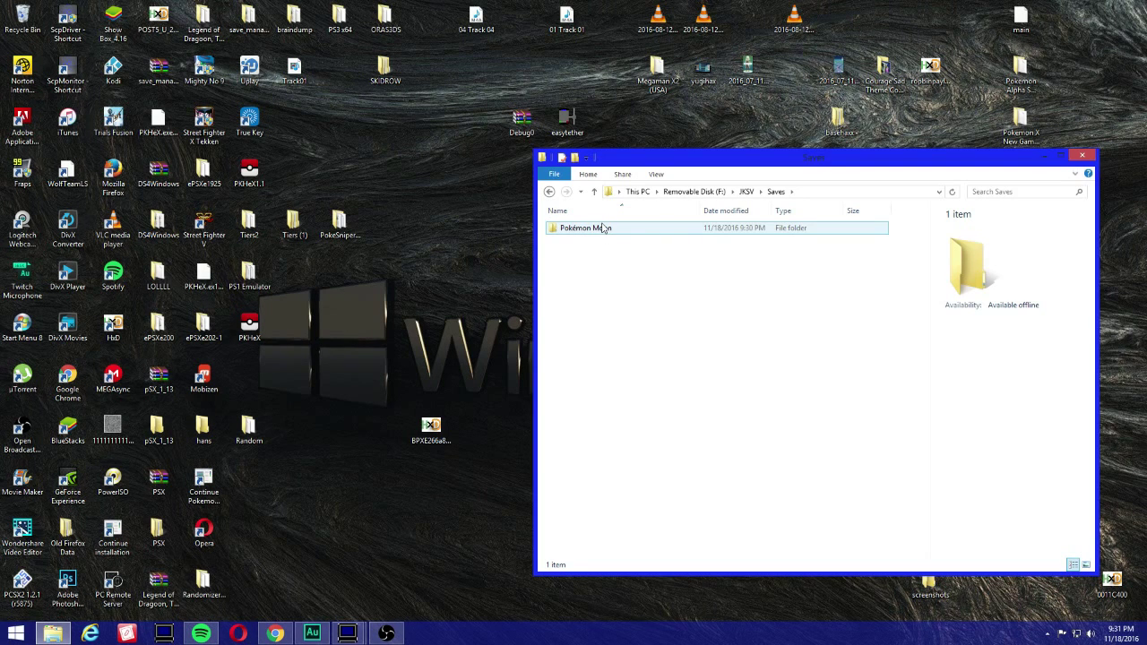
left_click(1082, 156)
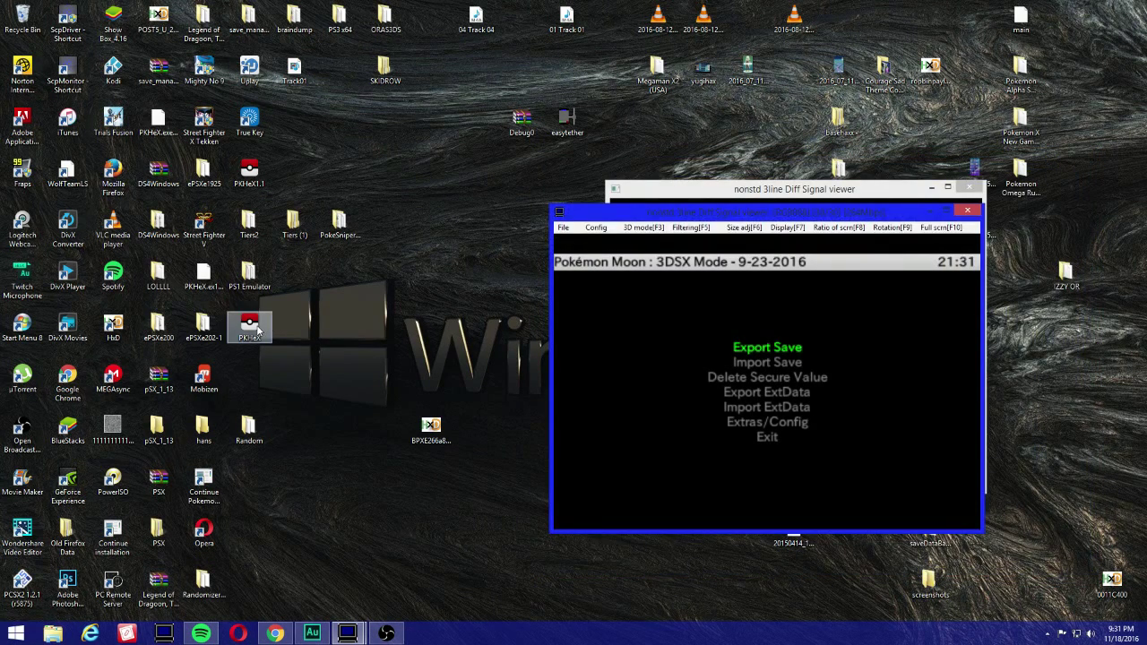
Reopen PKHeX and delete the four Pokémon in the fourth row of Box 1
double_click(249, 328)
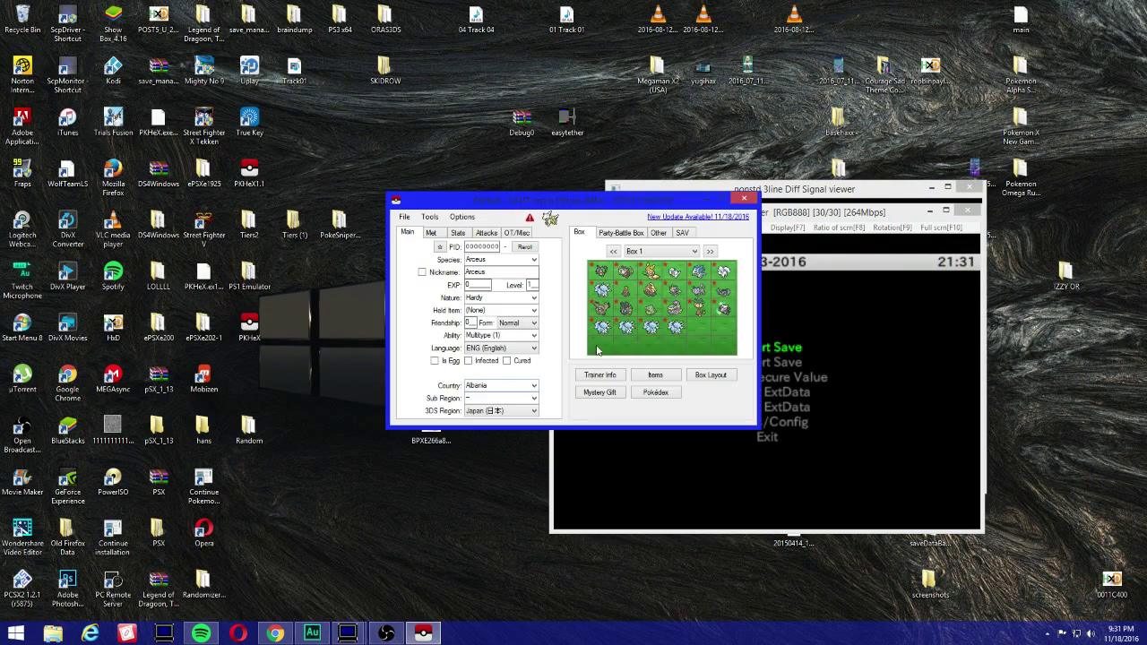
left_click_drag(554, 202, 372, 248)
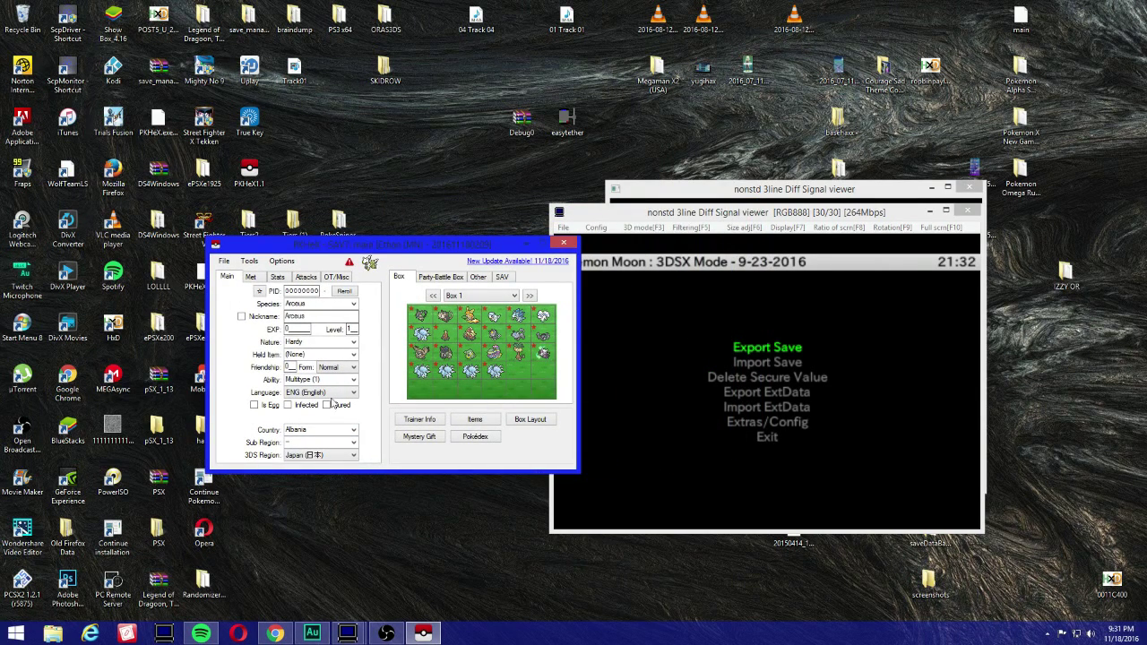
right_click(491, 370)
left_click(506, 404)
right_click(473, 368)
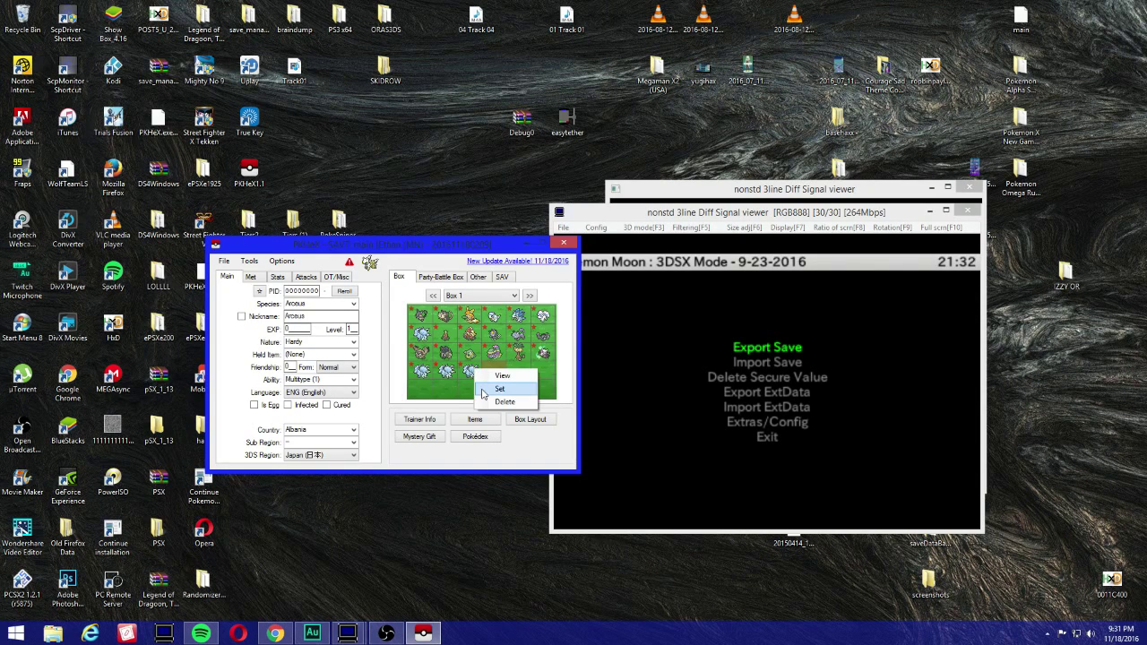
left_click(495, 401)
right_click(444, 368)
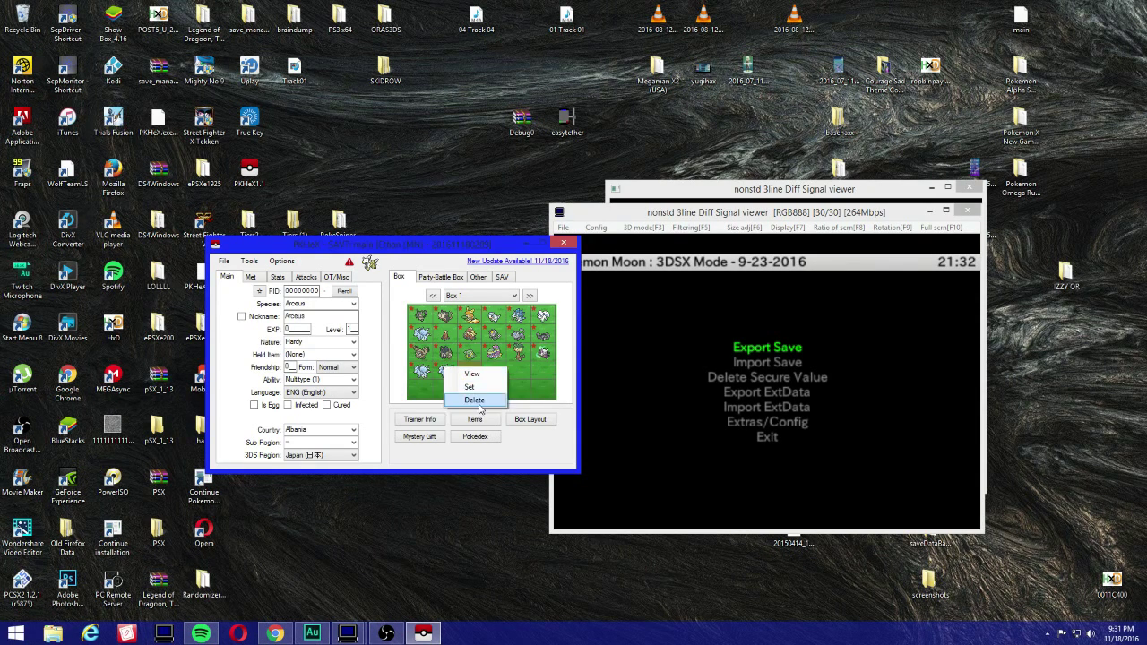
left_click(473, 401)
right_click(434, 369)
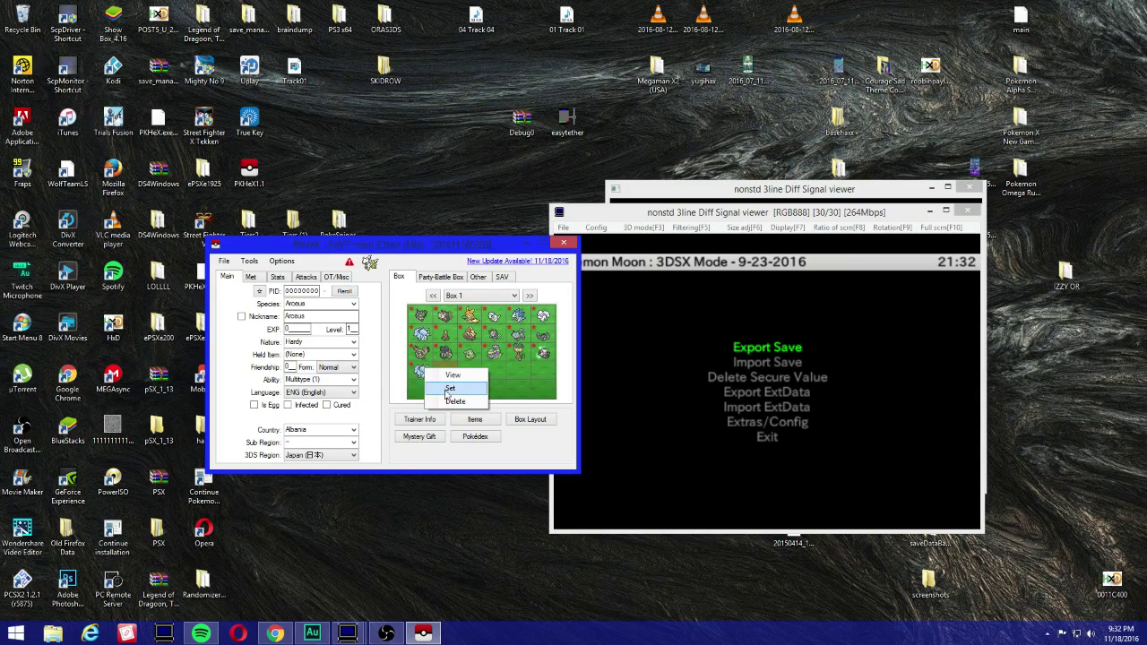
left_click(453, 403)
Check where the main save file is stored under JKSV's Pokémon Moon saves without loading it
left_click_drag(414, 243, 604, 249)
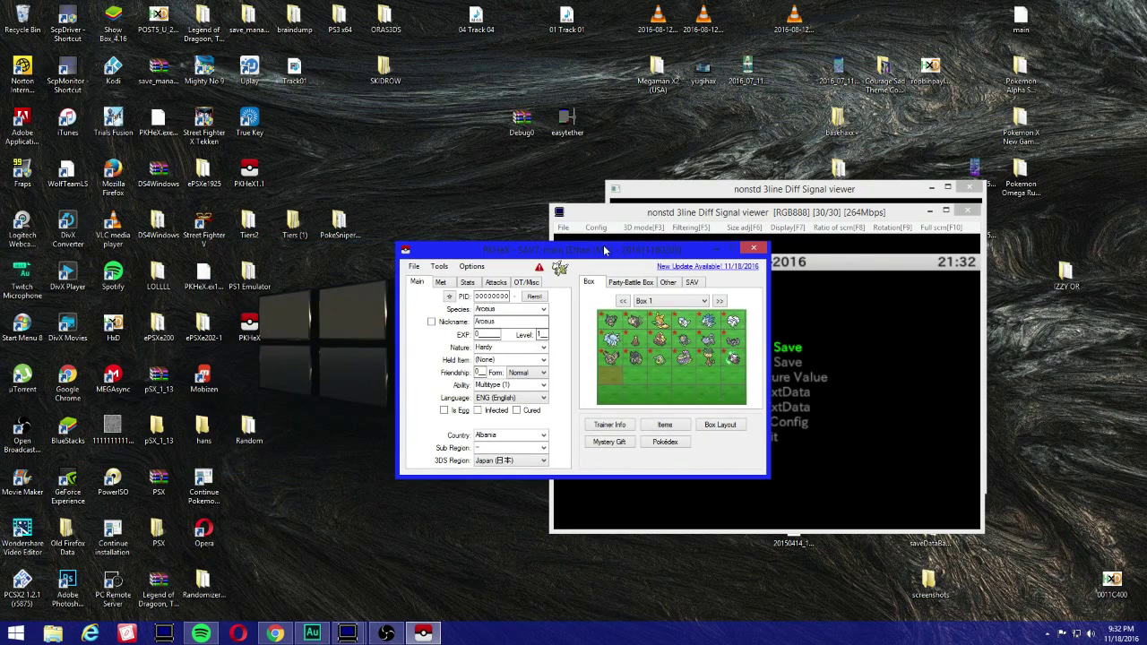
left_click(414, 266)
left_click(428, 283)
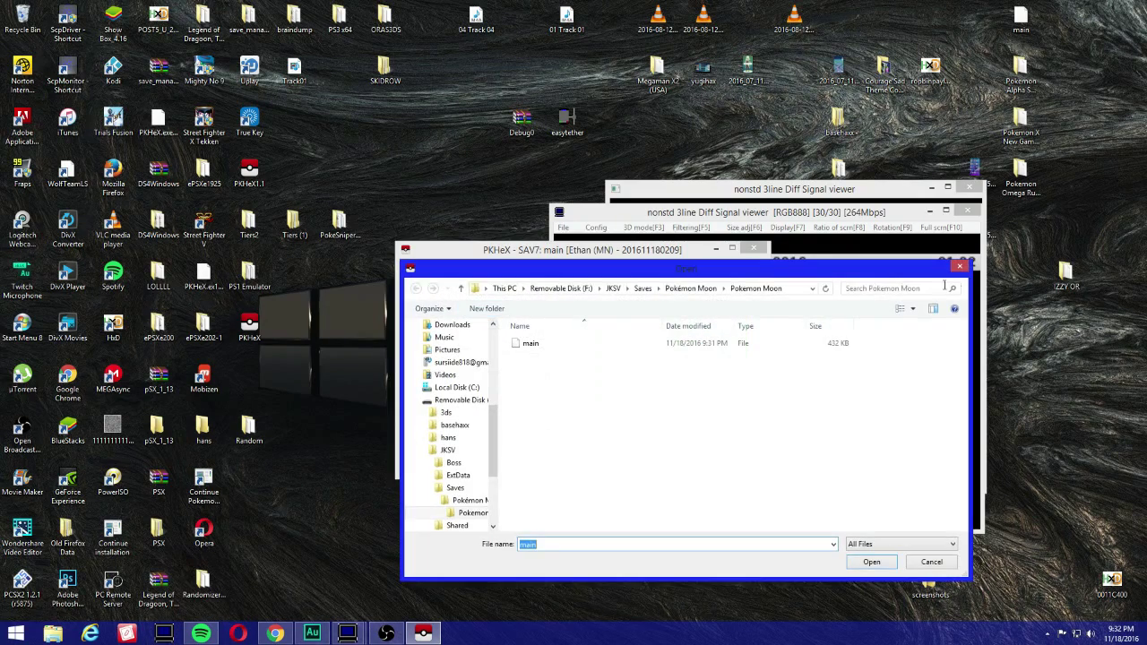
left_click(962, 268)
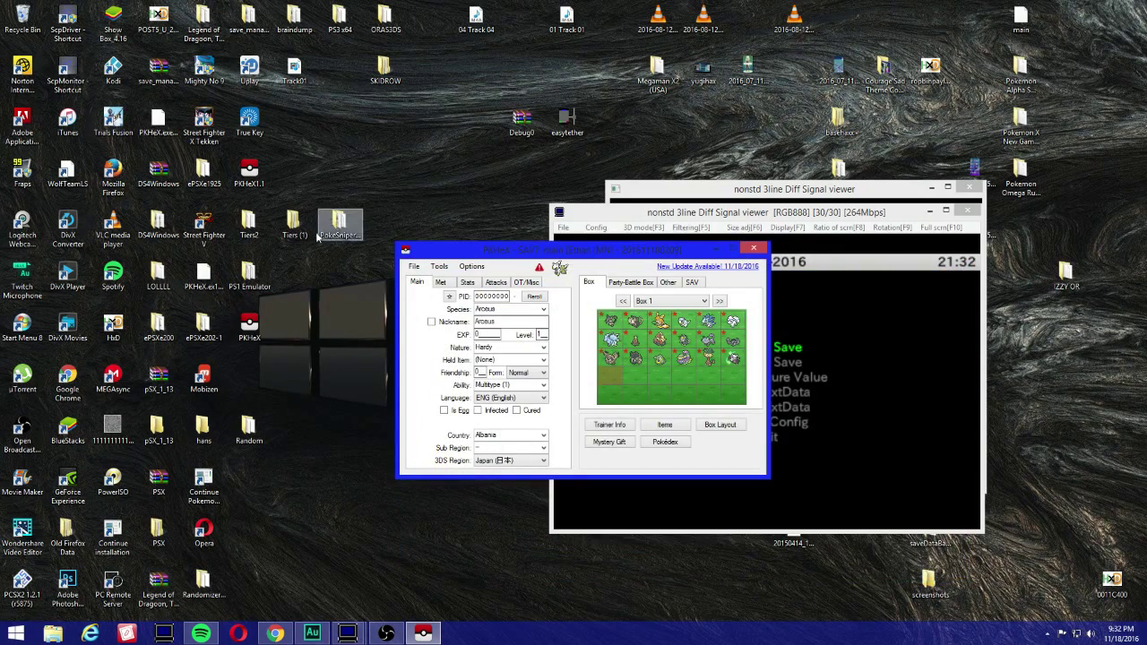
Import the Rowlet pk7 file from the Tiers2 folder into the first slot of Box 1's fourth row and view it in the editor
double_click(250, 226)
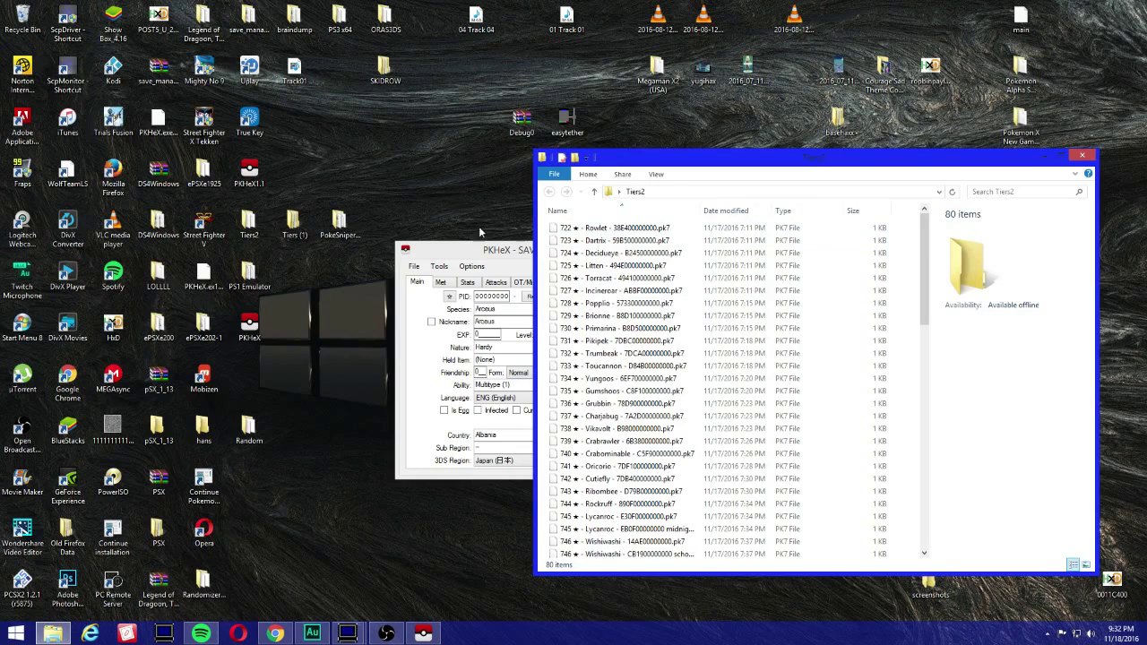
left_click_drag(491, 250, 221, 181)
left_click_drag(618, 227, 349, 308)
right_click(350, 308)
left_click(362, 314)
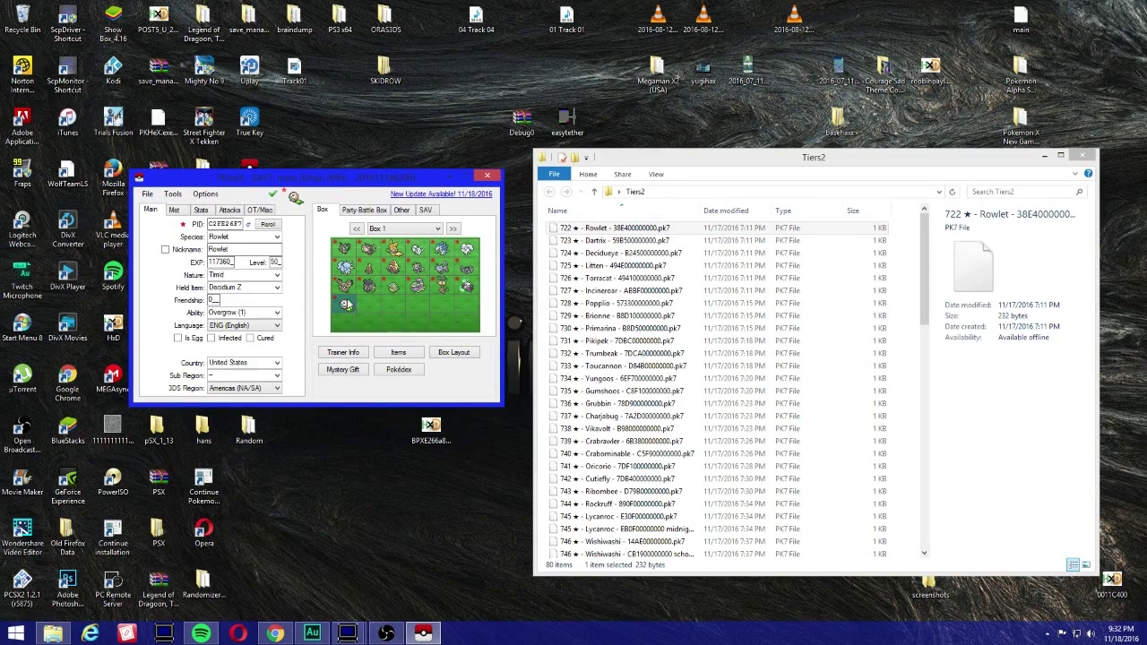
Check Rowlet's legality and review its moves, stats and met details
left_click(274, 195)
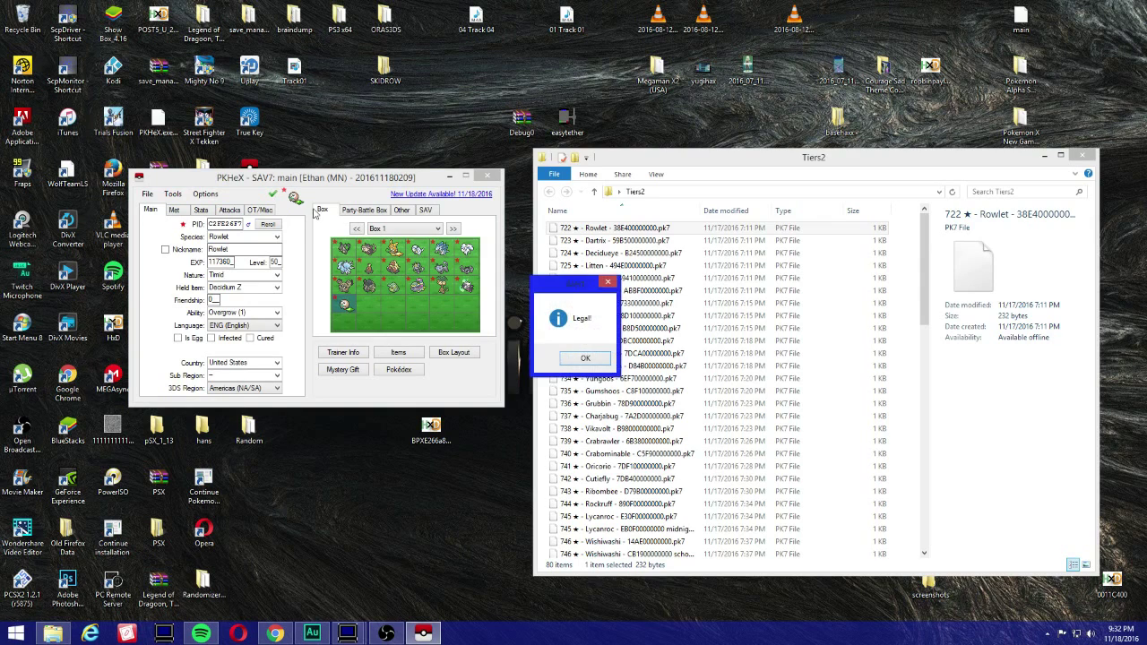
left_click(578, 358)
left_click(222, 210)
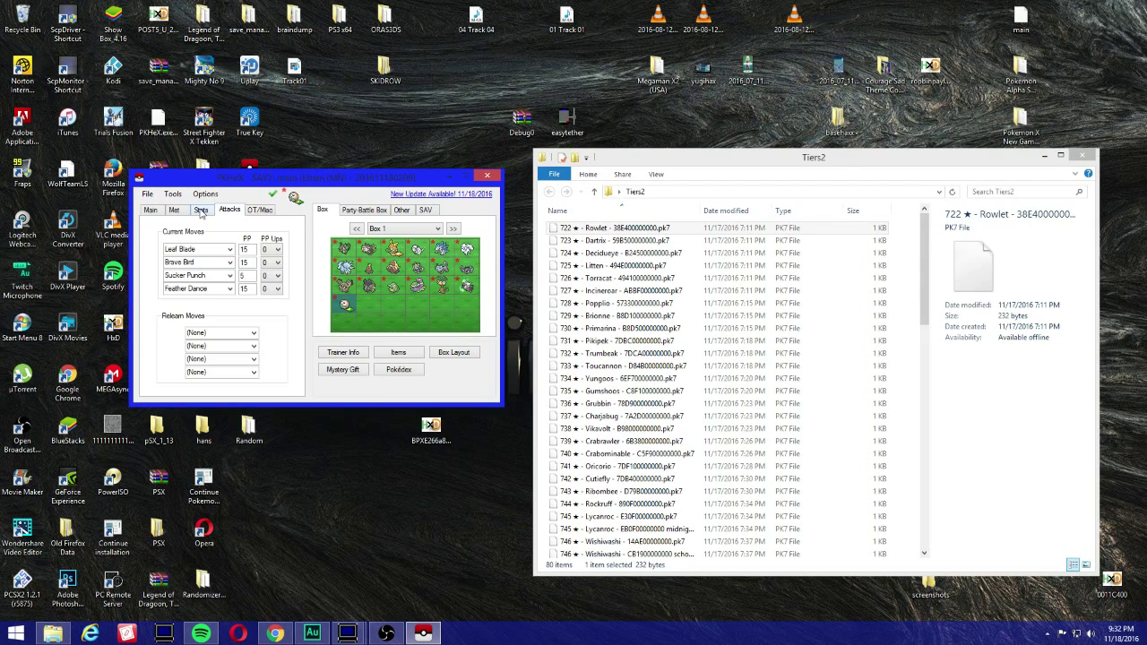
left_click(200, 210)
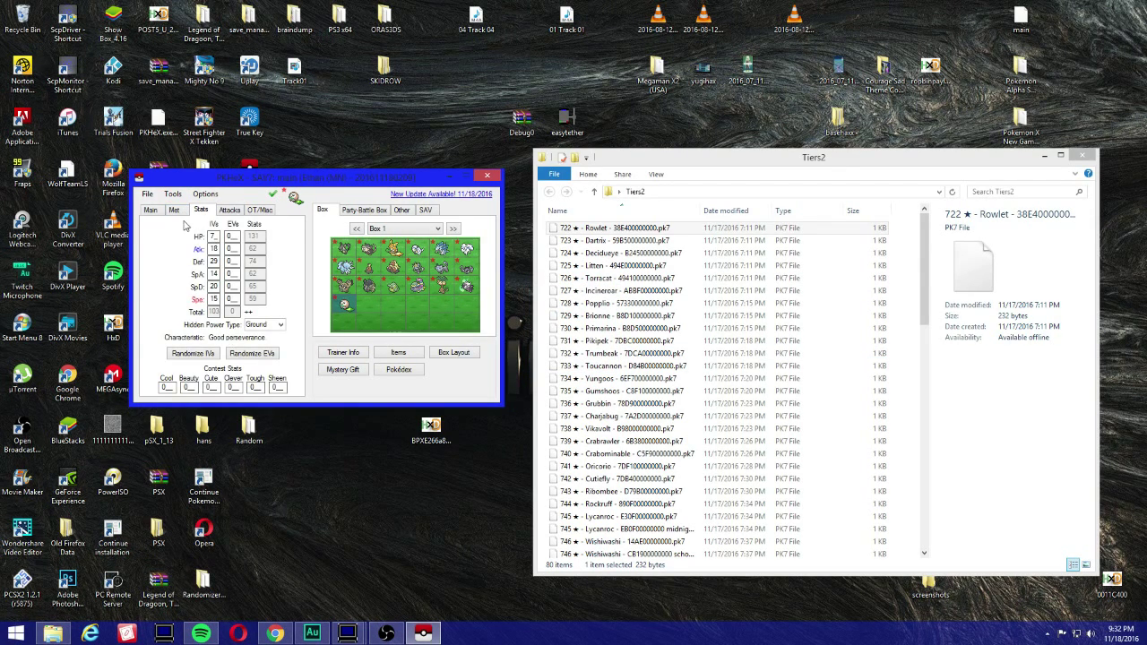
left_click(181, 212)
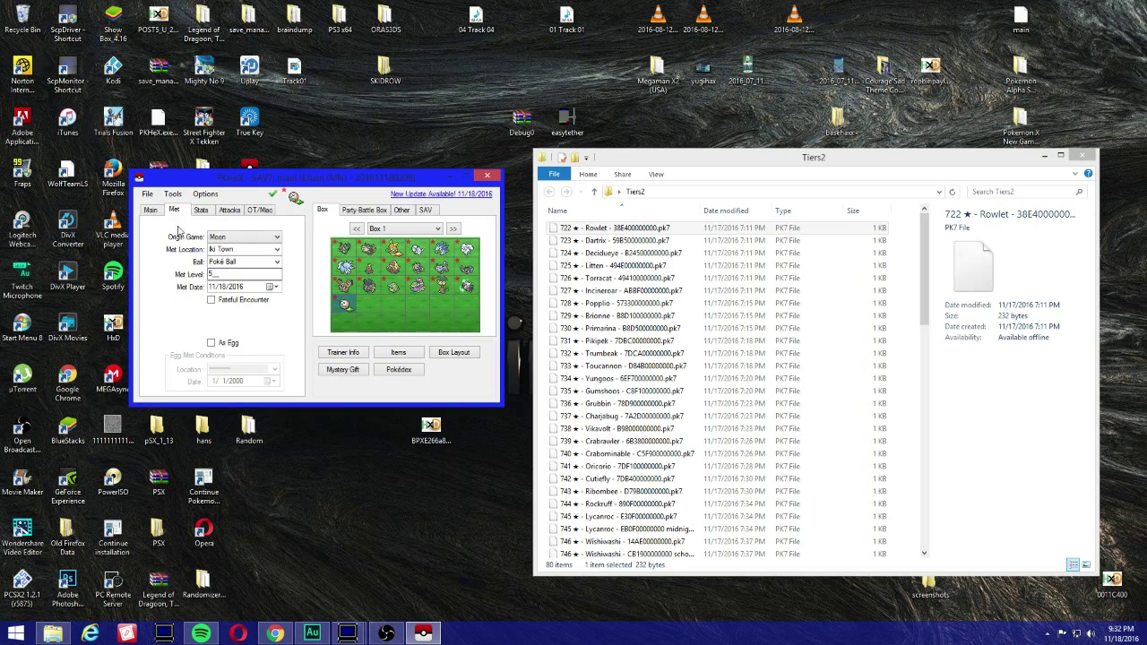
left_click(152, 211)
Export the save as main to JKSV's Pokemon Moon folder, replacing the existing file, and close PKHeX and the Tiers2 folder
left_click_drag(285, 186, 484, 294)
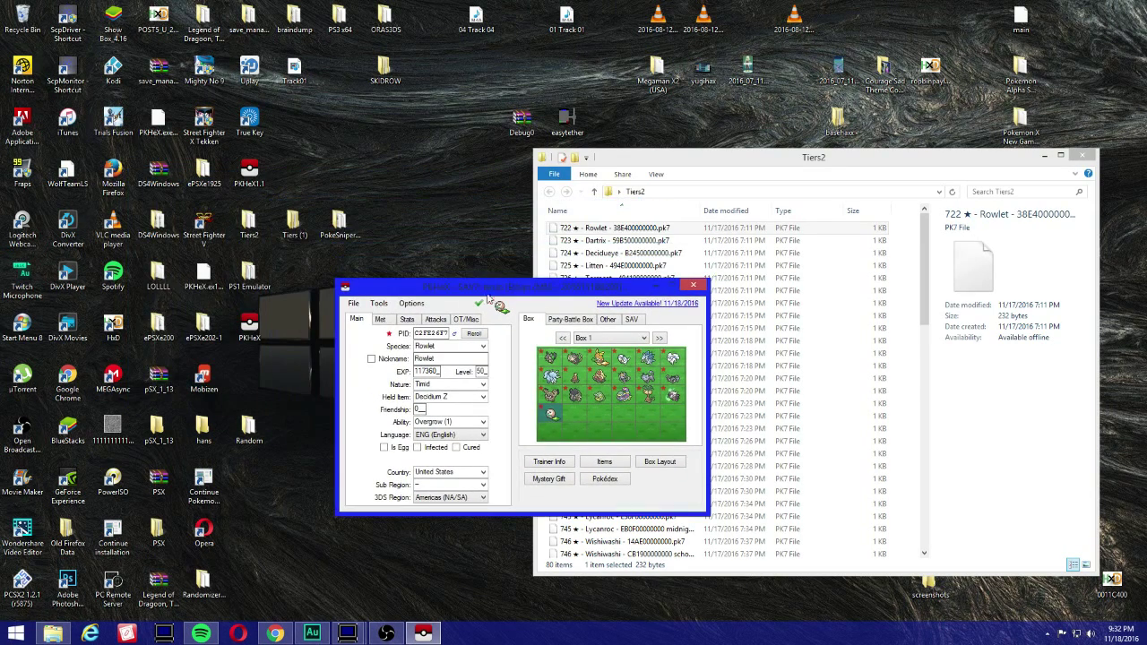
left_click(354, 304)
mouse_move(355, 344)
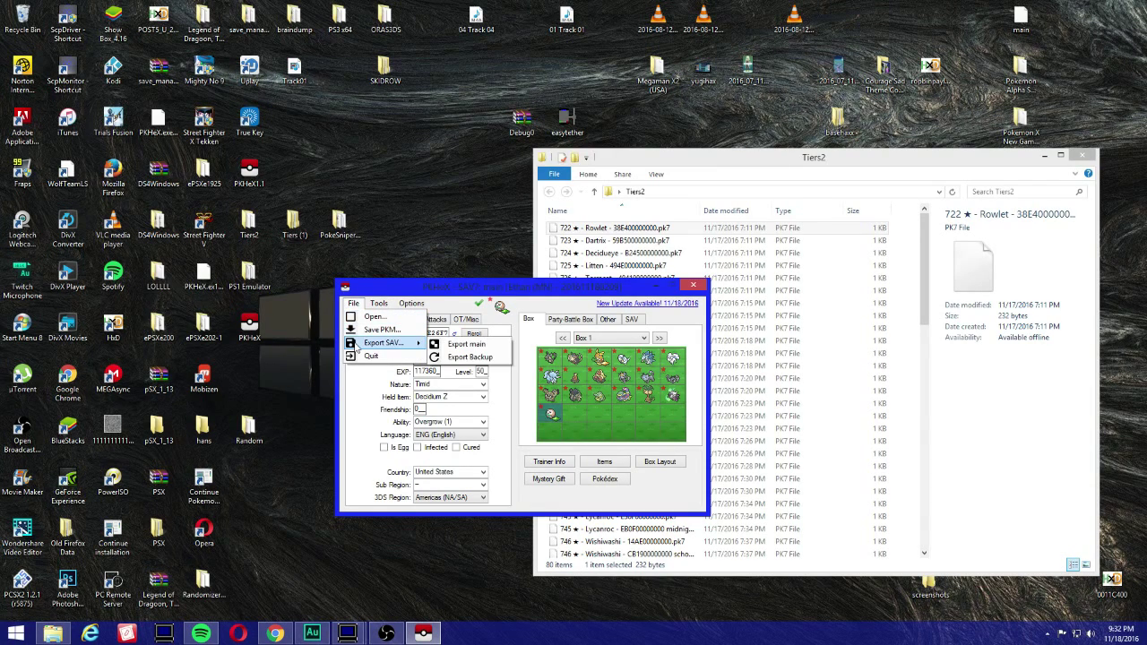
left_click(443, 349)
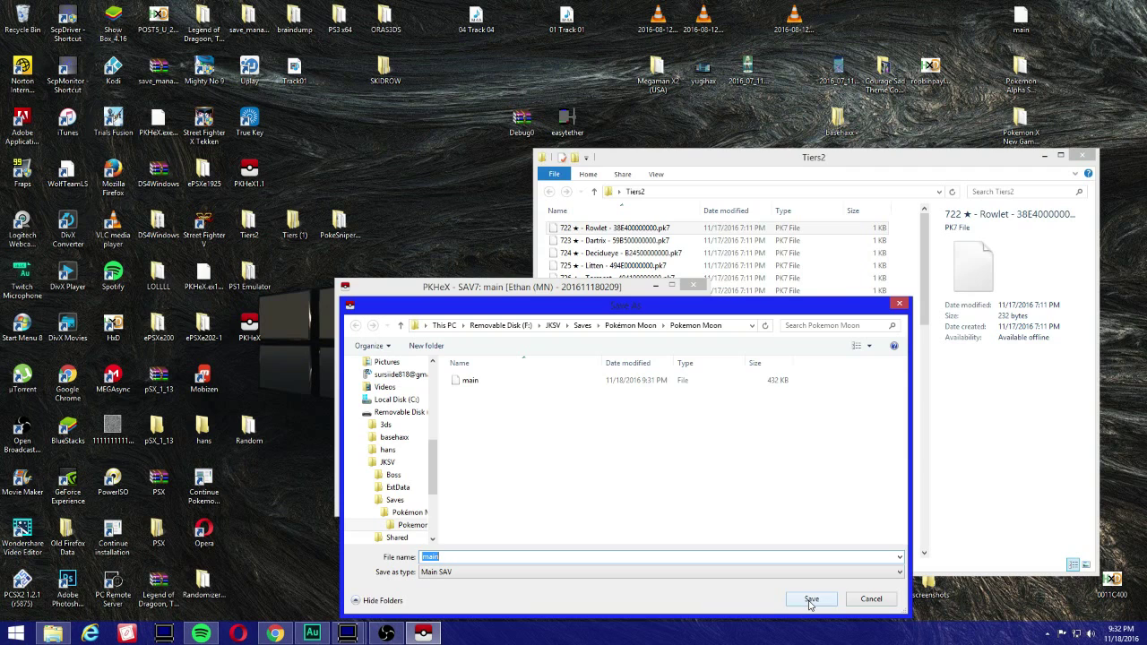
left_click(810, 602)
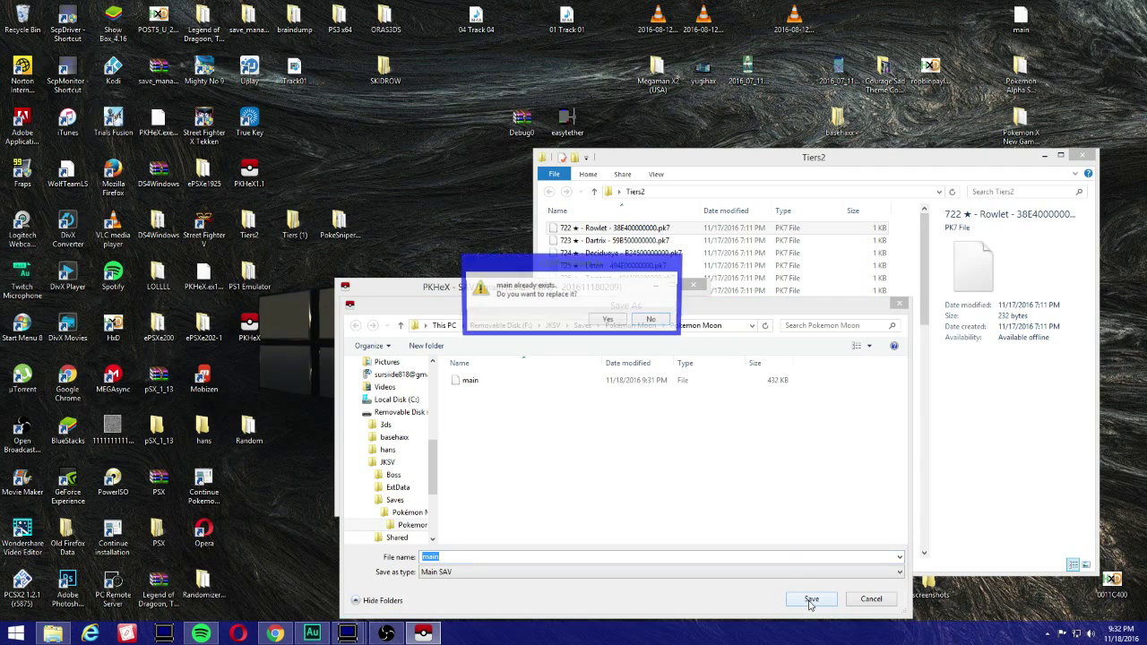
left_click(617, 319)
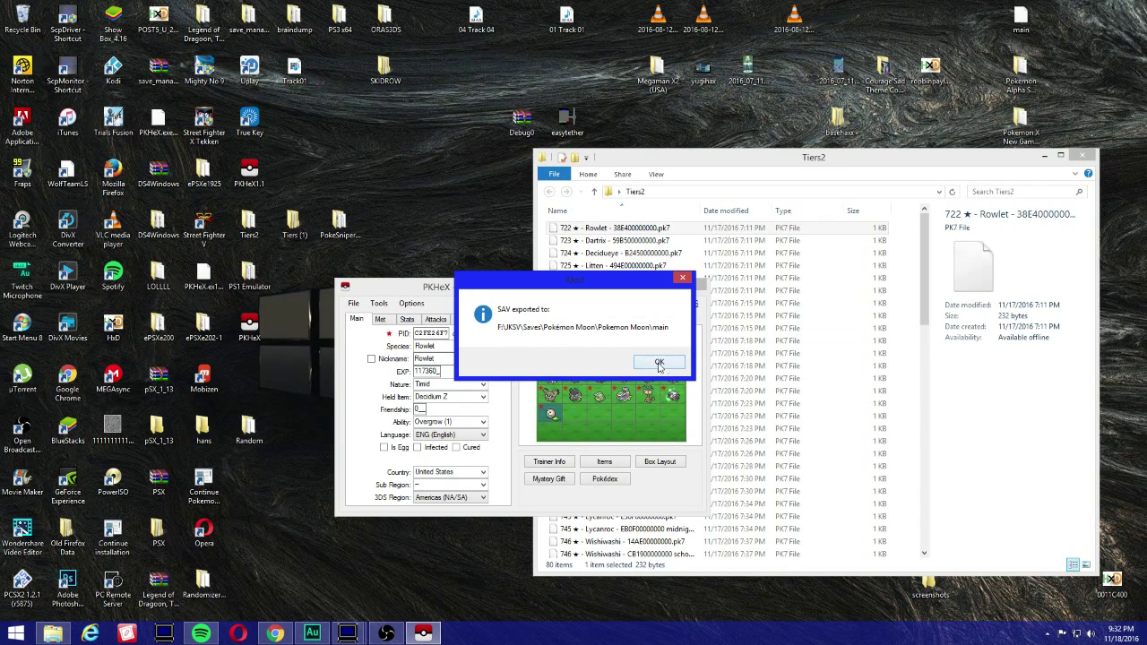
left_click(659, 362)
left_click(1030, 158)
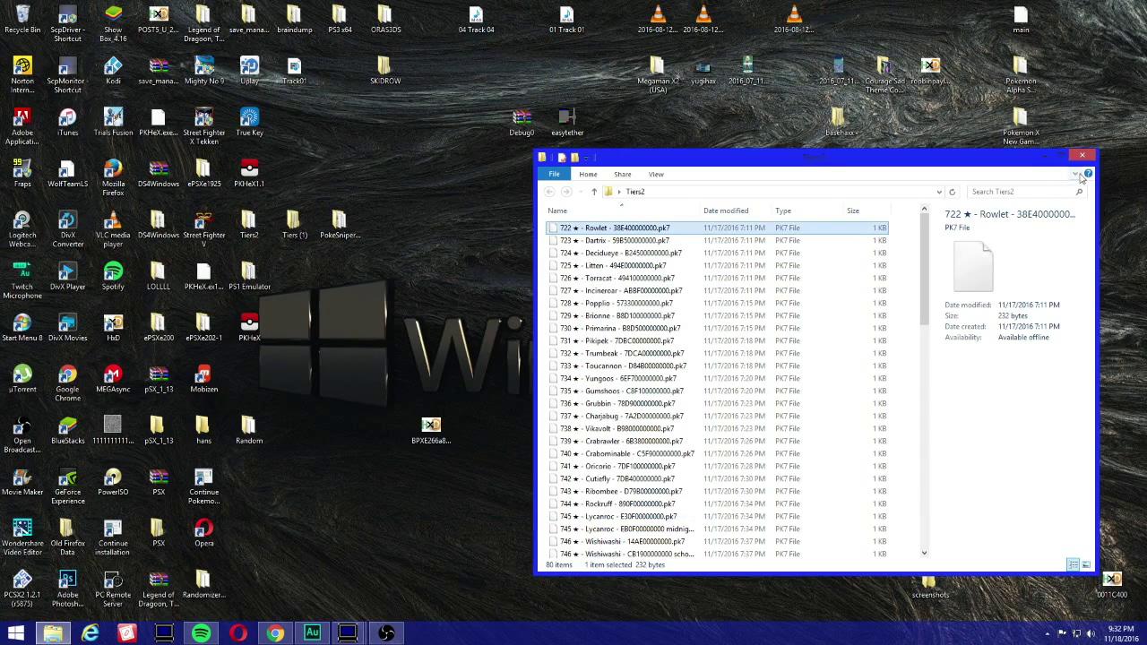
left_click(1088, 157)
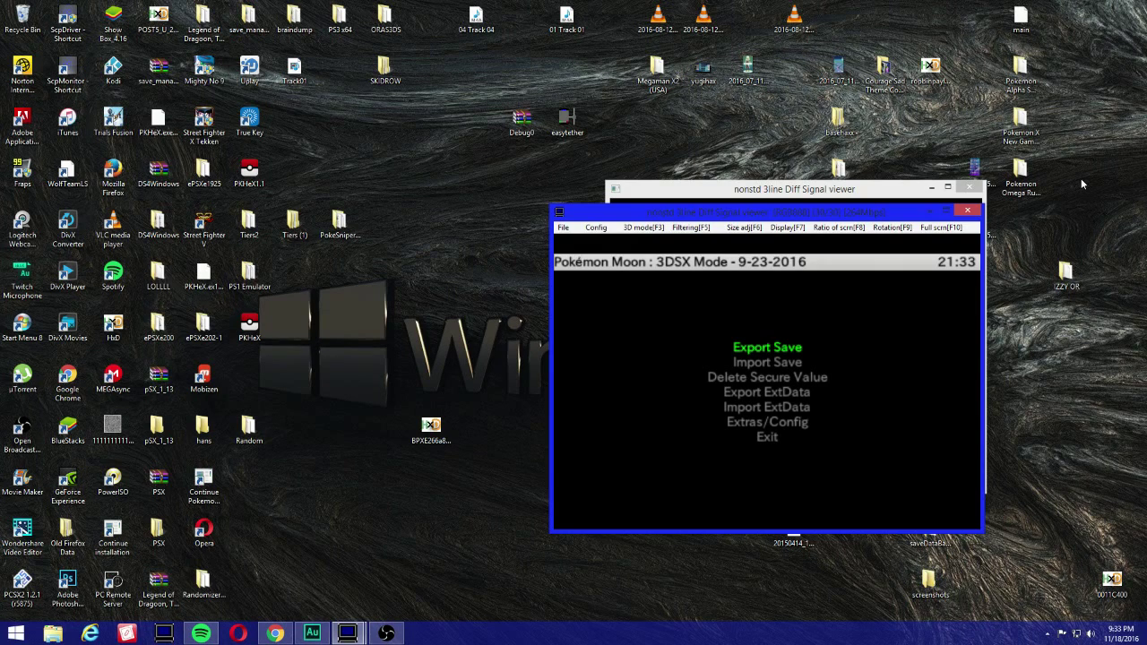
In JKSV on the 3DS, choose the Pokemon Moon folder for the save import and separate the two screen viewer windows
key("Down")
key("Down")
key("Down")
key("Down")
key("Down")
key("Down")
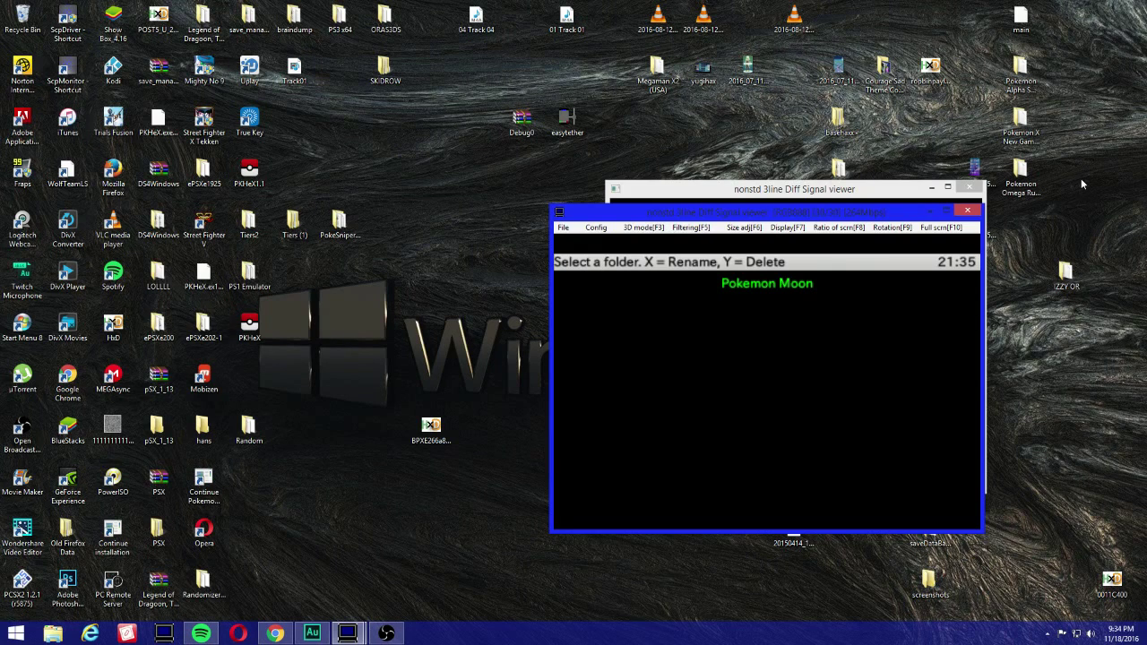
left_click_drag(830, 216, 416, 187)
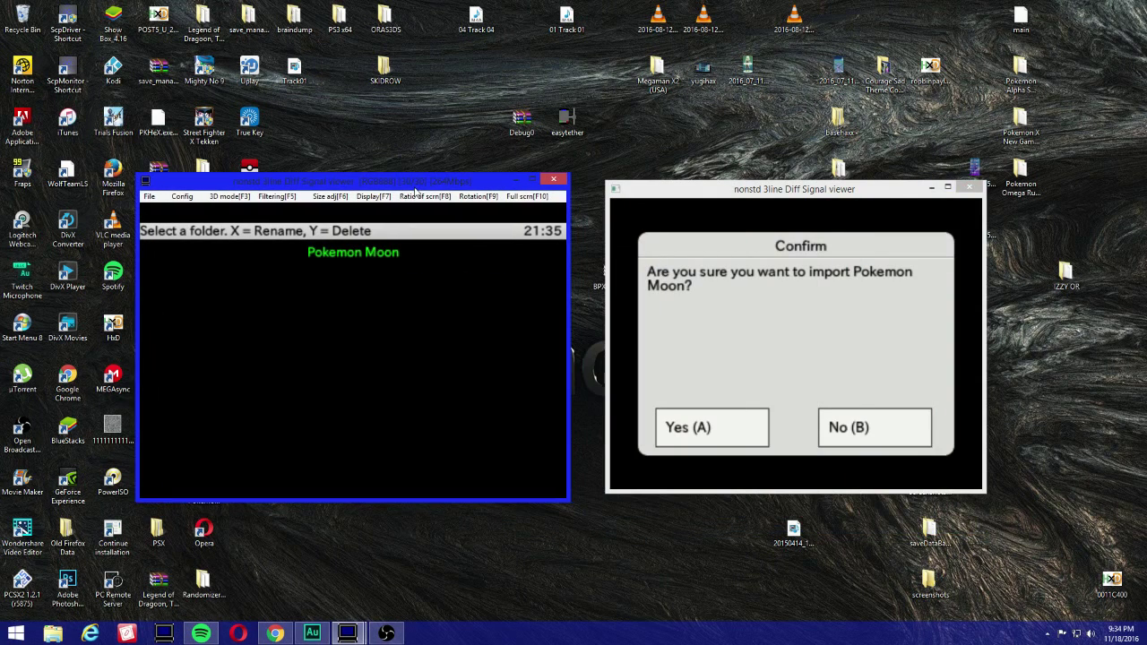